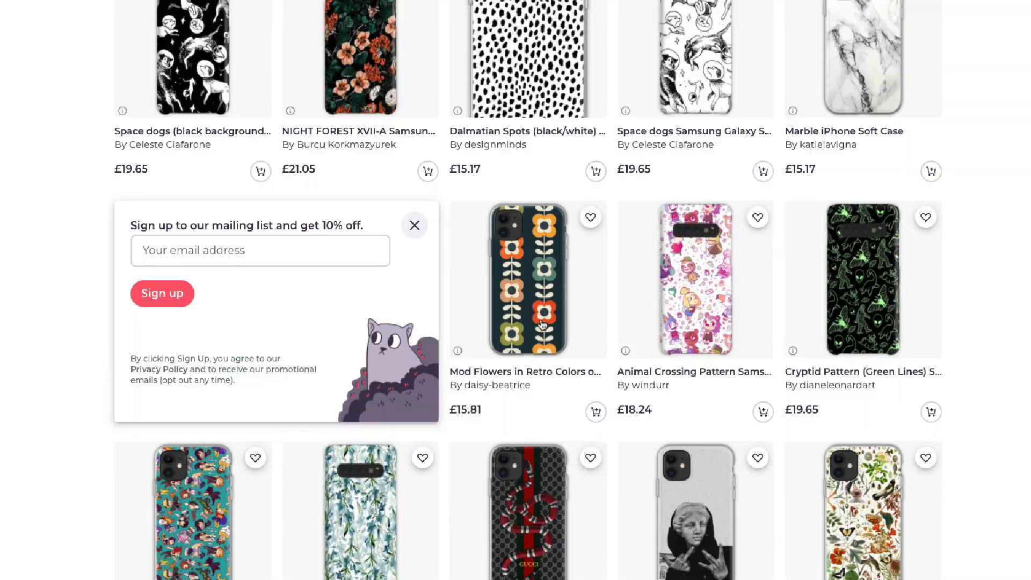
Browse the phone case listings on the design marketplaces and compare the popular patterns and artwork styles.
scroll(540, 323, "down", 5)
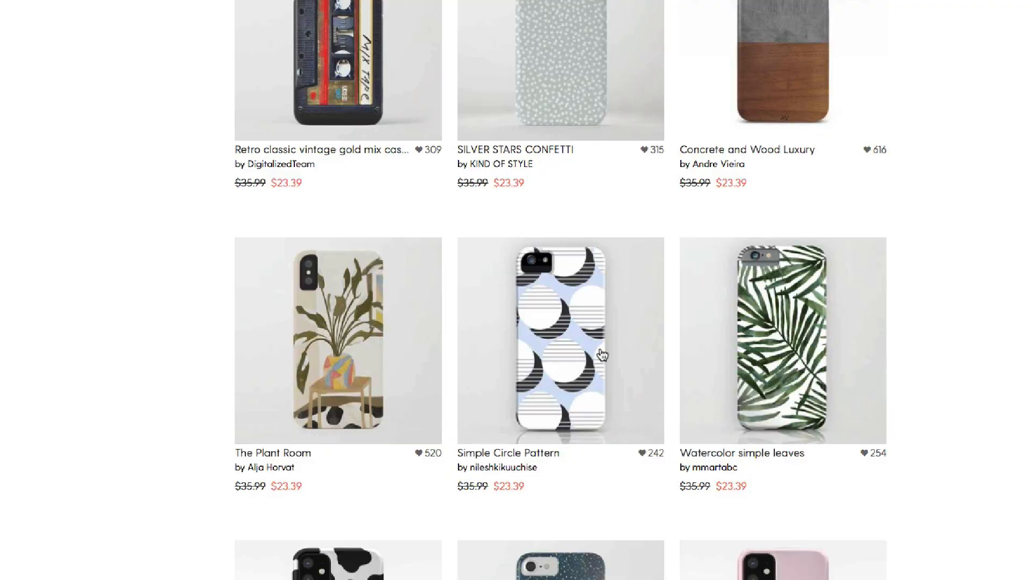
scroll(600, 352, "down", 5)
scroll(600, 351, "down", 15)
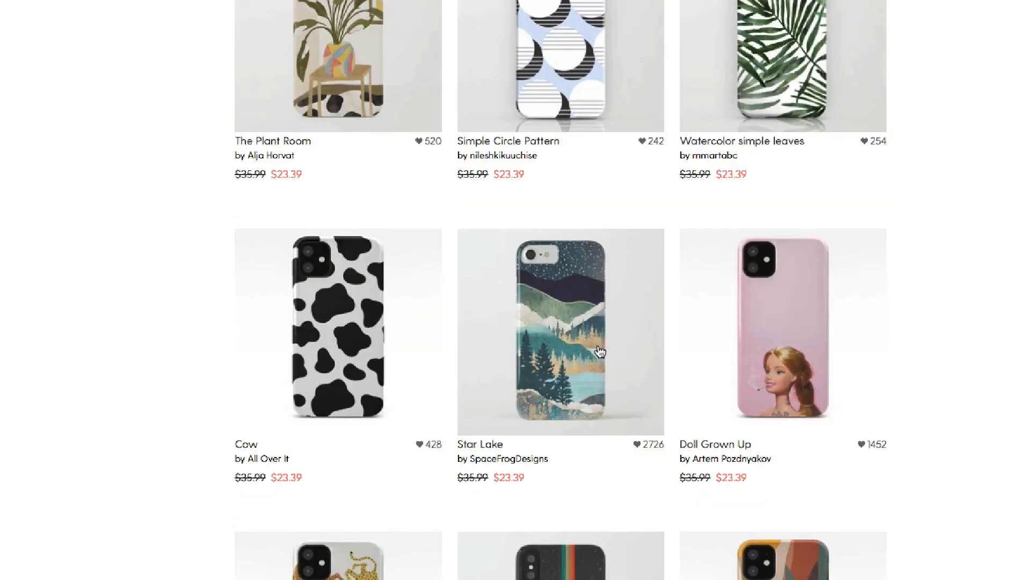
scroll(597, 350, "down", 17)
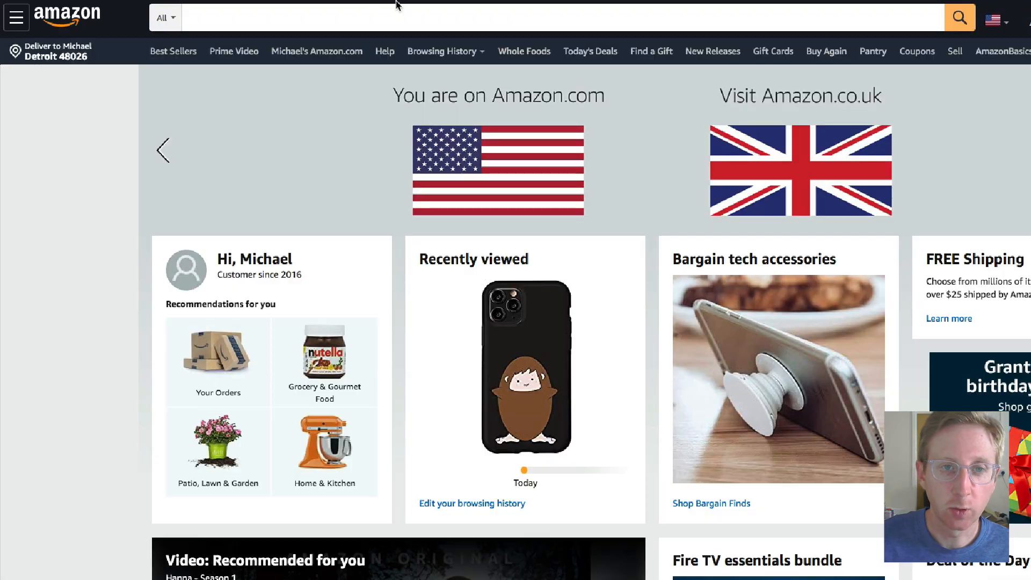
Switch to Amazon and look up search suggestions for "phone case", extending the phrase in turn with the letters a, b and c.
left_click(390, 8)
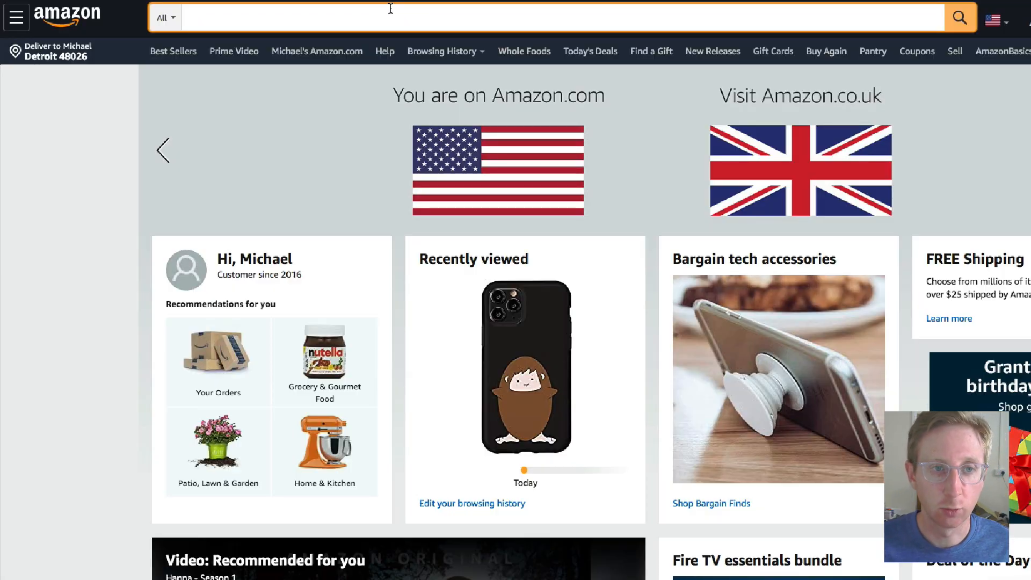
type("phone case")
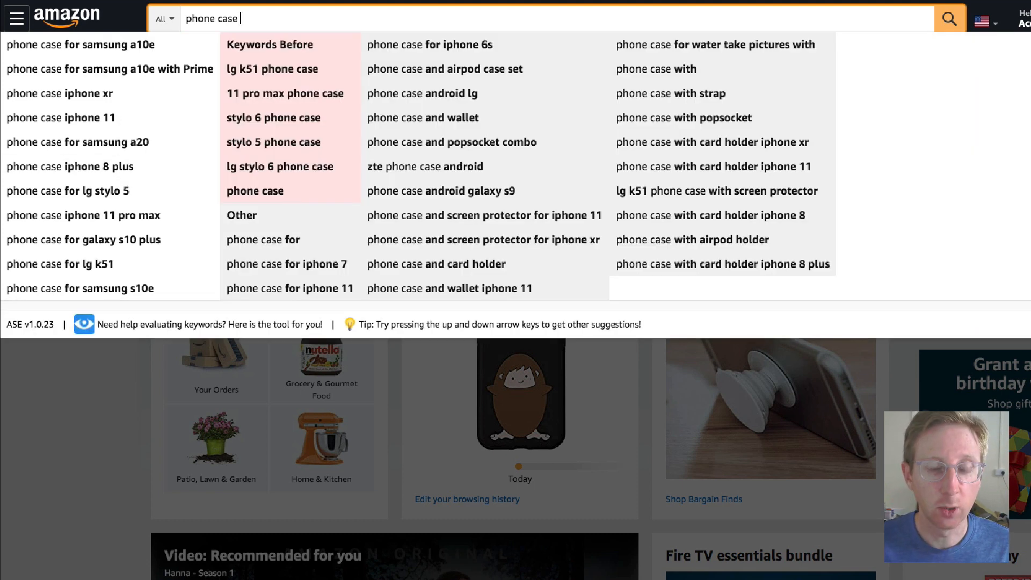
type("a")
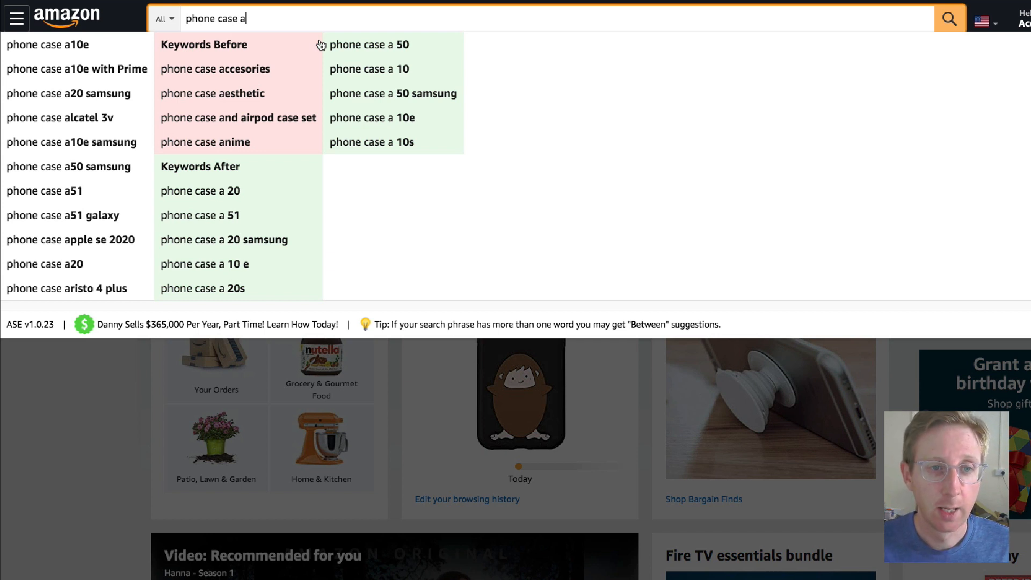
key("BackSpace")
type("b")
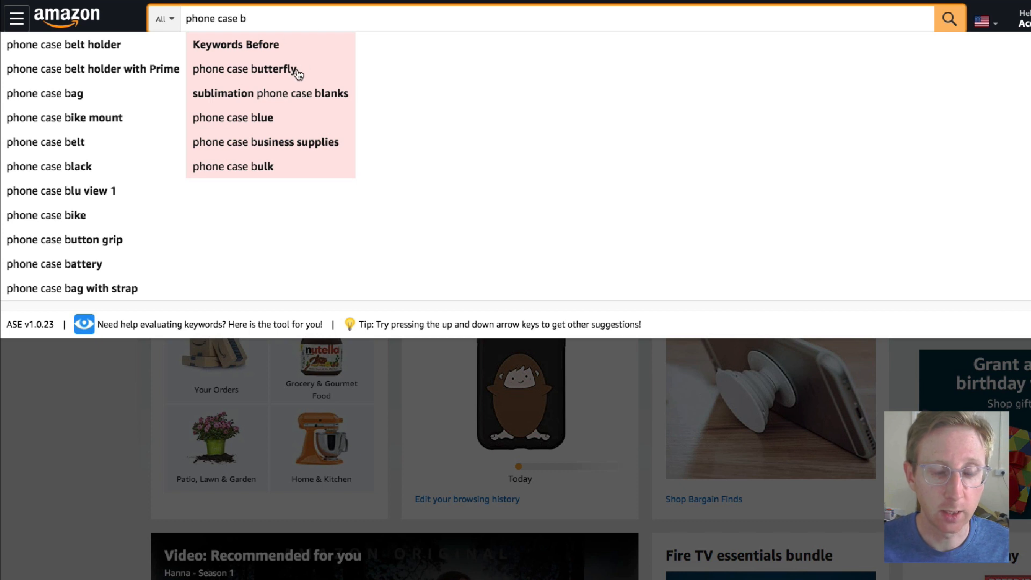
key("BackSpace")
type("c")
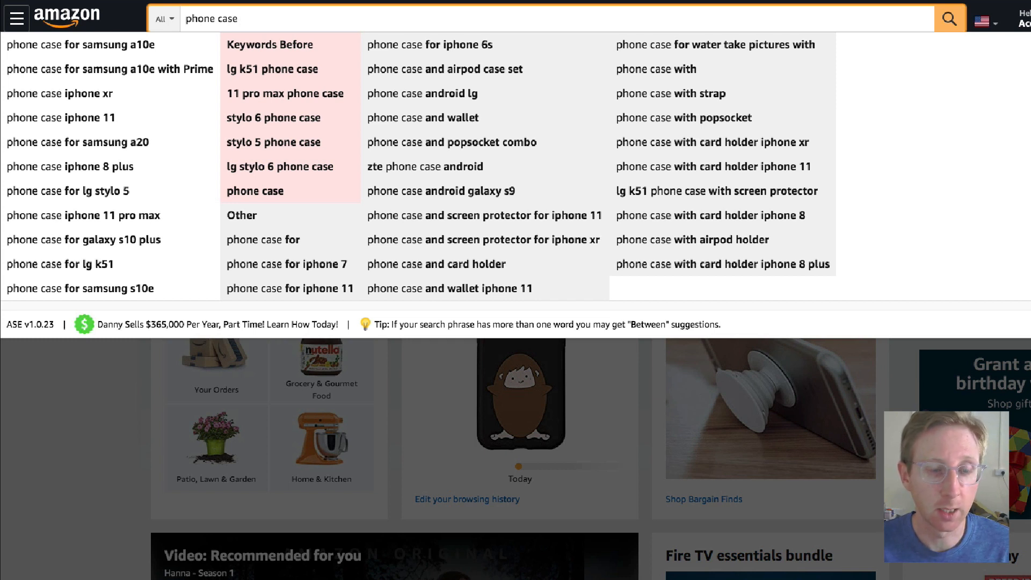
Replace the search phrase with "iphone case" and check its suggestions with the letters a, b and n appended in turn.
key("BackSpace")
key("BackSpace")
key("BackSpace")
key("BackSpace")
key("BackSpace")
key("BackSpace")
key("BackSpace")
key("BackSpace")
key("BackSpace")
key("BackSpace")
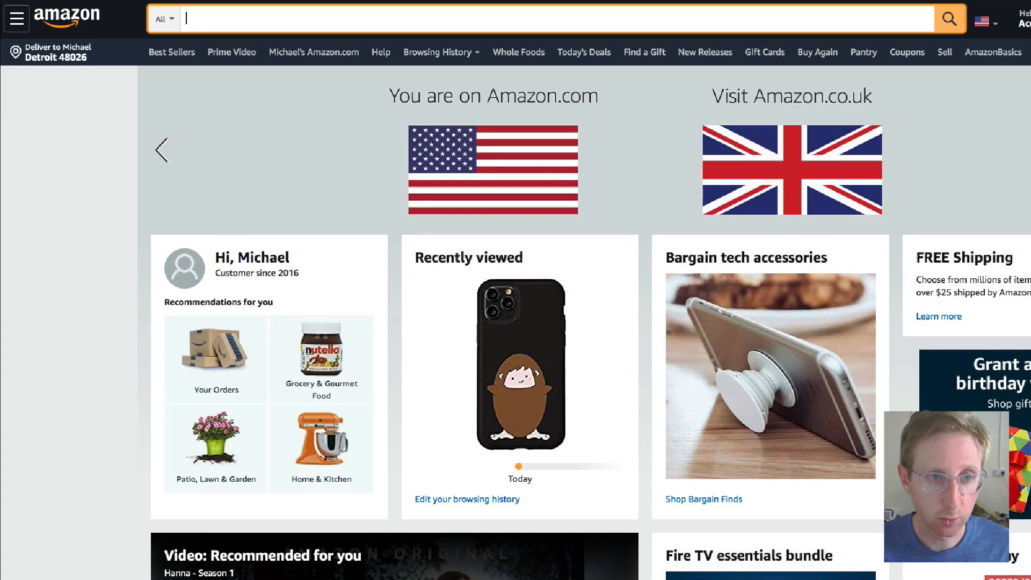
type("iphone case")
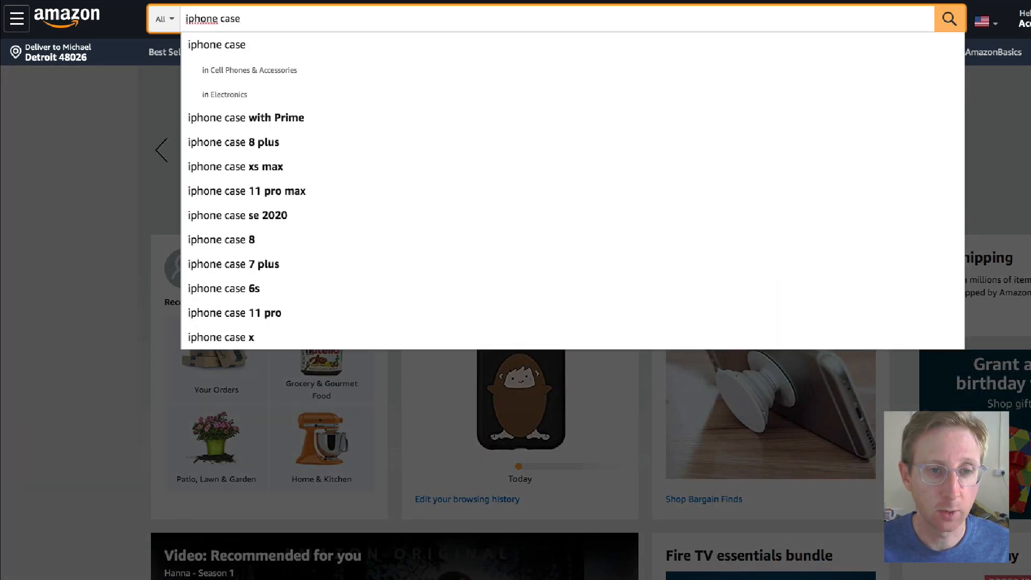
type(" a")
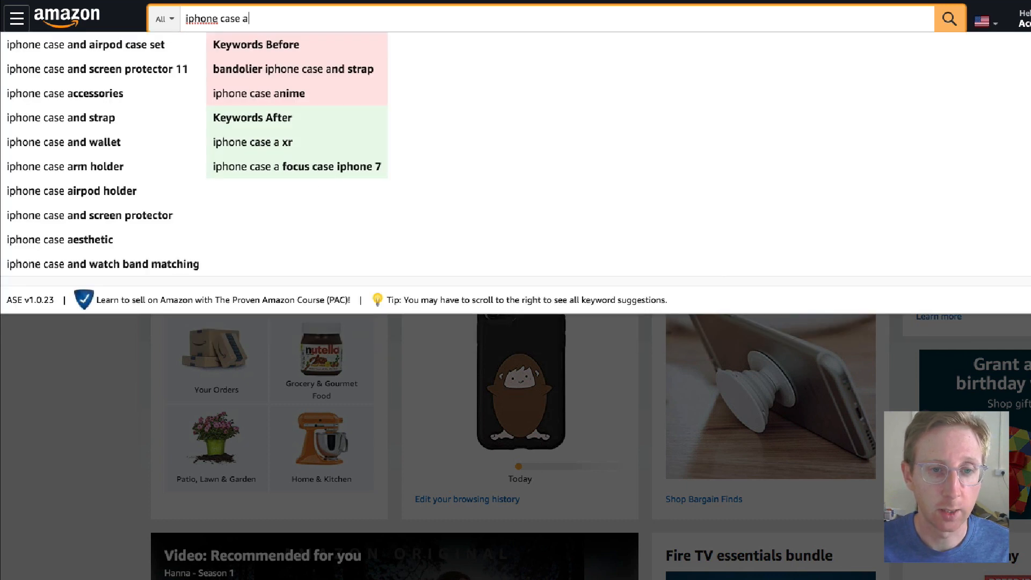
key("BackSpace")
type("b")
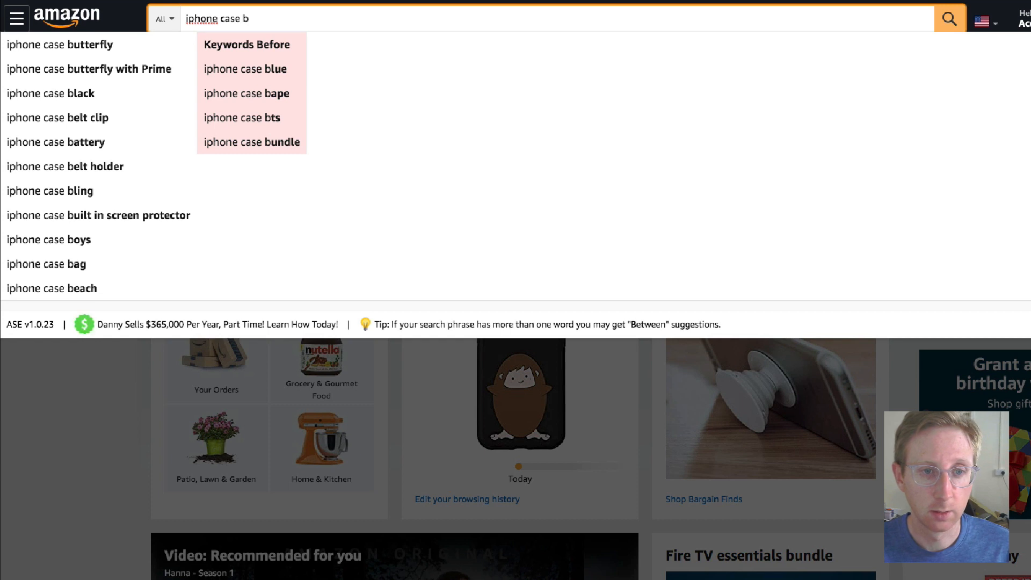
key("BackSpace")
type("n")
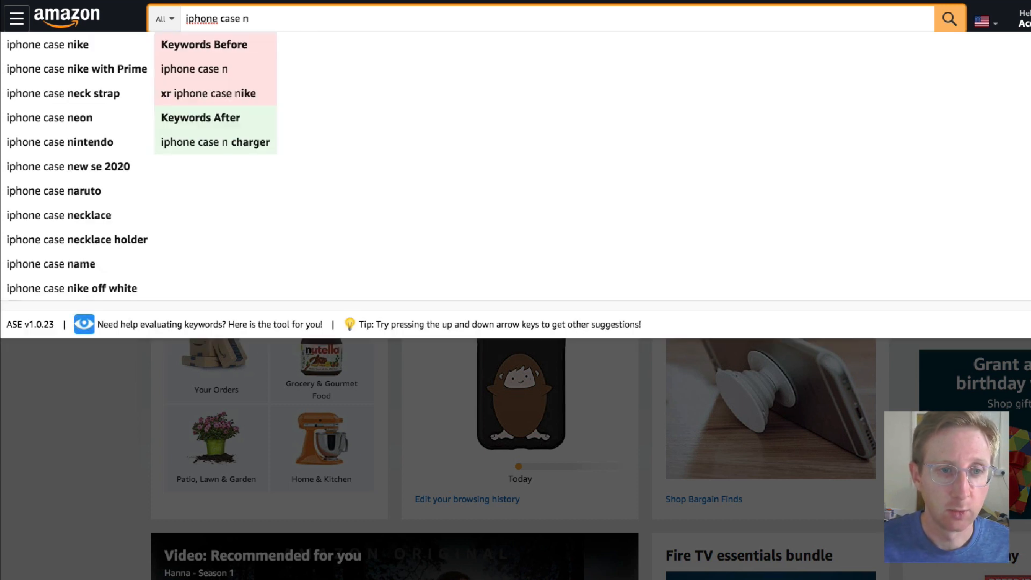
Replace the search phrase with "samsung case" to view its suggestions.
key("BackSpace")
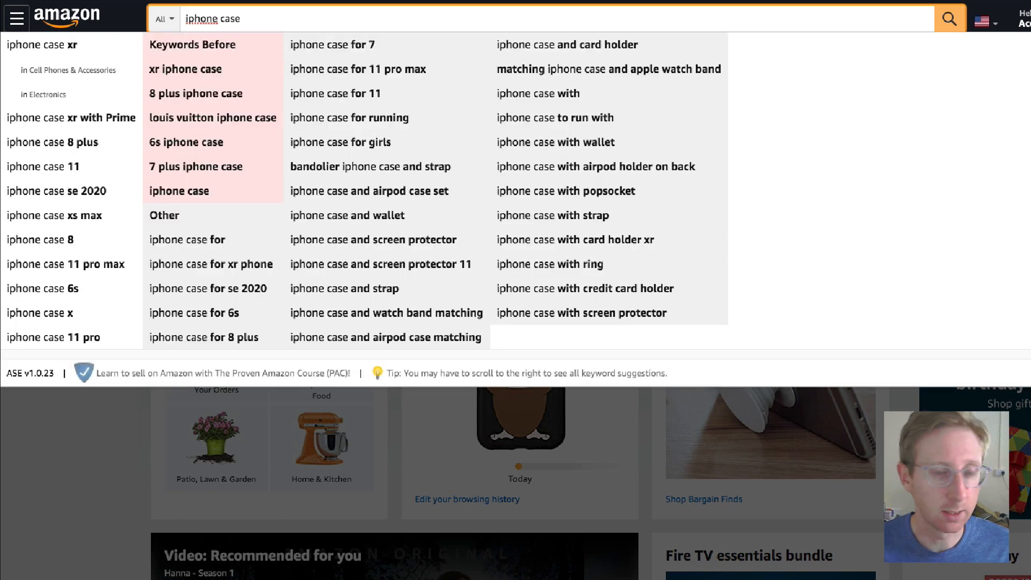
key("BackSpace")
key("BackSpace")
key("BackSpace")
key("BackSpace")
key("BackSpace")
key("BackSpace")
key("BackSpace")
key("BackSpace")
key("BackSpace")
key("BackSpace")
key("BackSpace")
key("BackSpace")
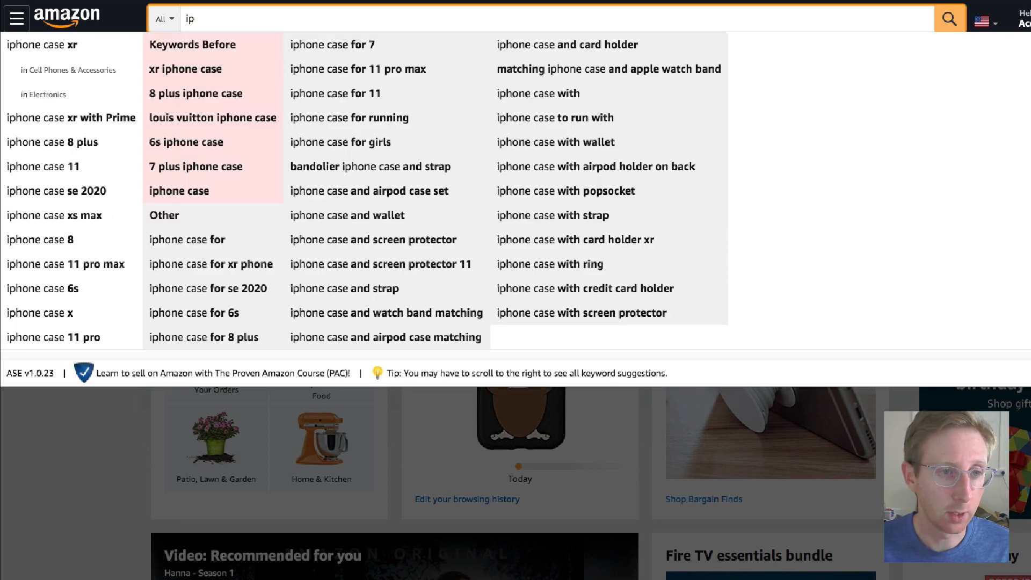
type("samsung case")
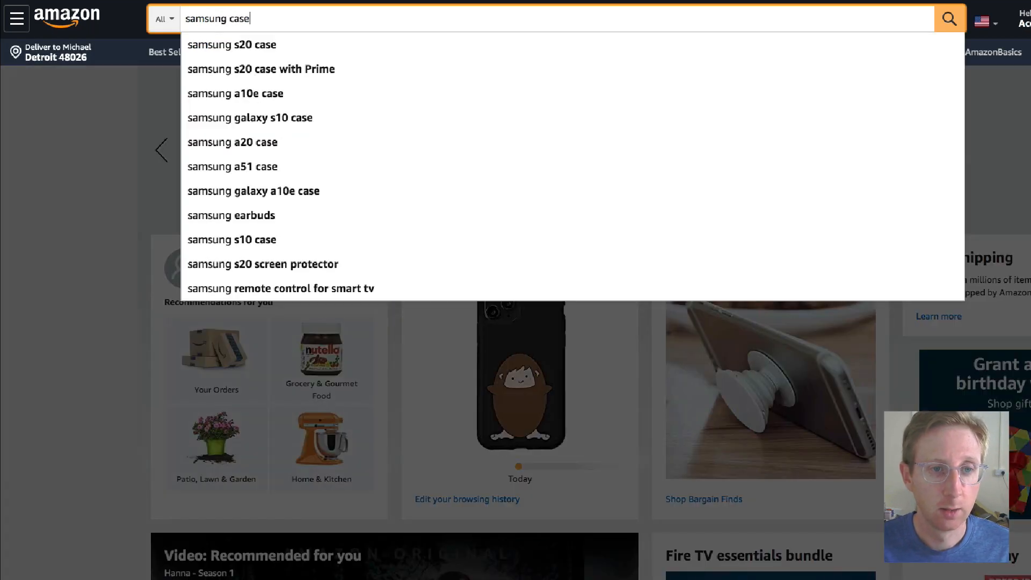
Replace the search phrase with "iphone case with" and view the suggested keywords.
key("BackSpace")
key("BackSpace")
key("BackSpace")
key("BackSpace")
key("BackSpace")
key("BackSpace")
key("BackSpace")
key("BackSpace")
key("BackSpace")
key("BackSpace")
key("BackSpace")
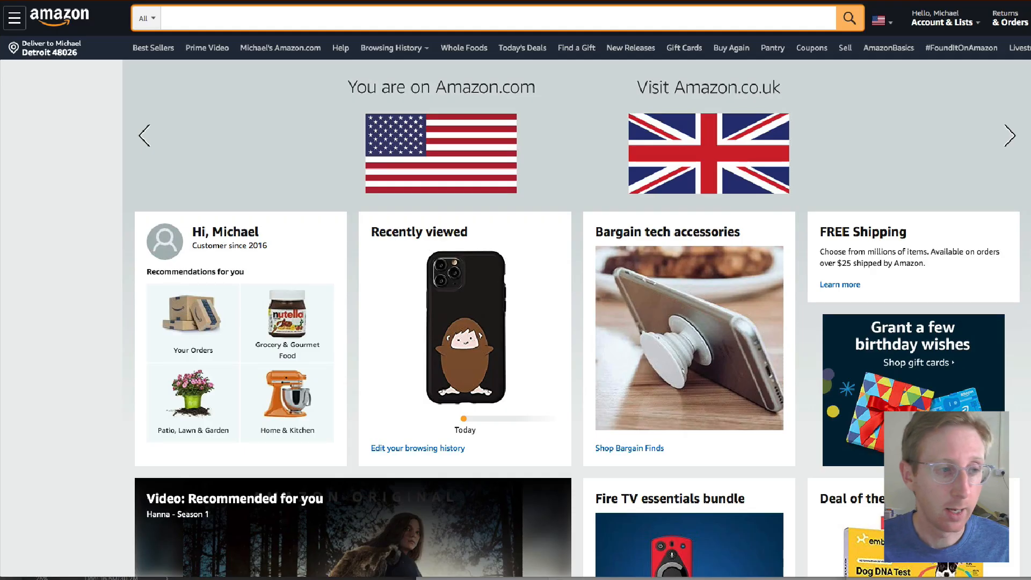
type("iphone case")
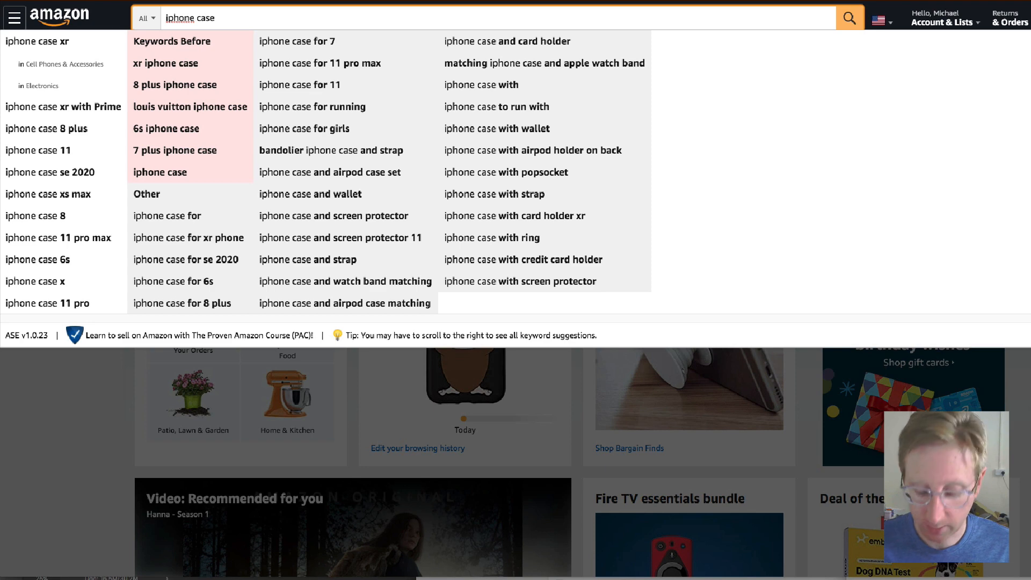
type("with")
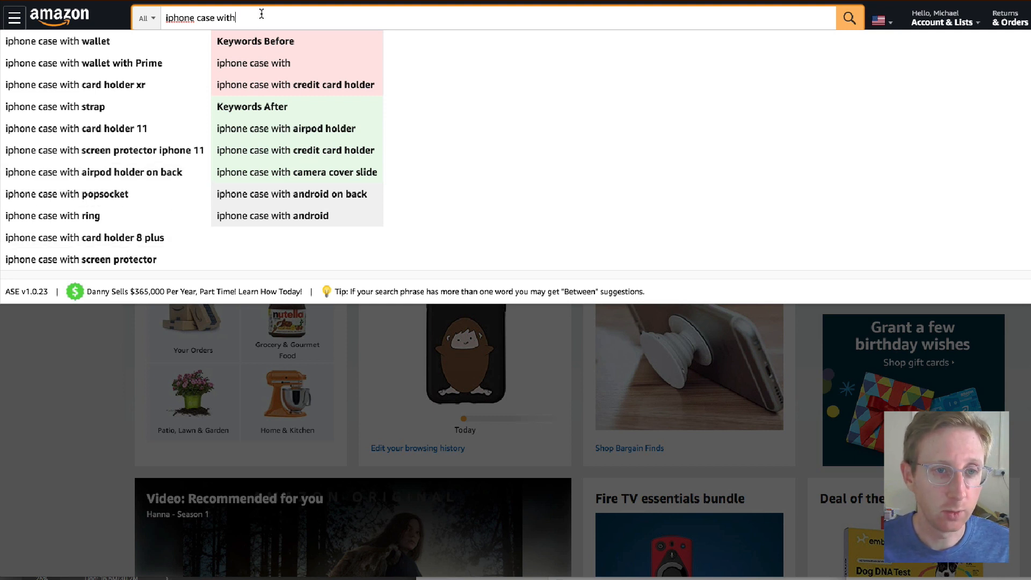
Extend "iphone case with" by single letters such as a, n and b to explore more keyword suggestions.
type("a")
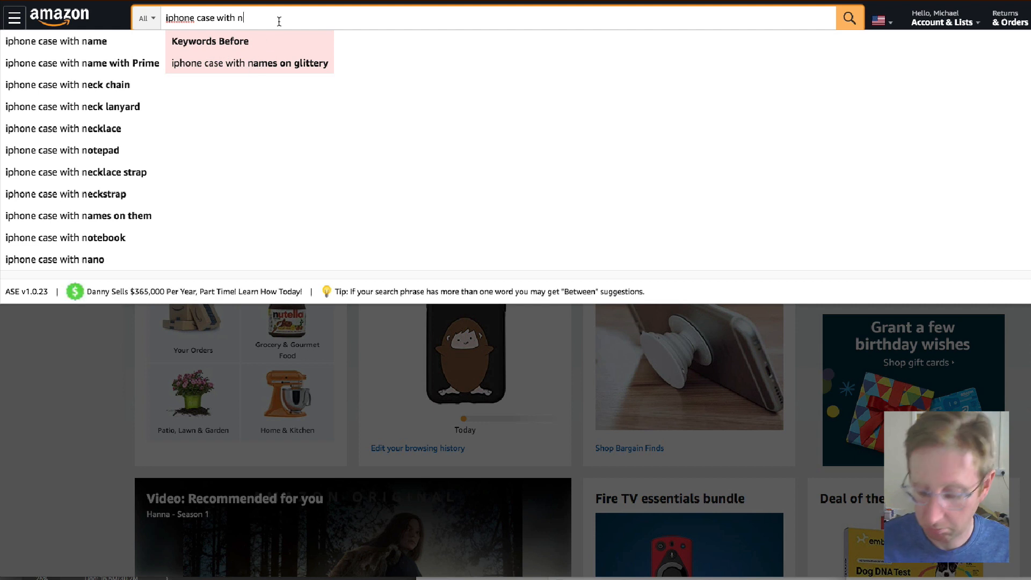
key("BackSpace")
type("b")
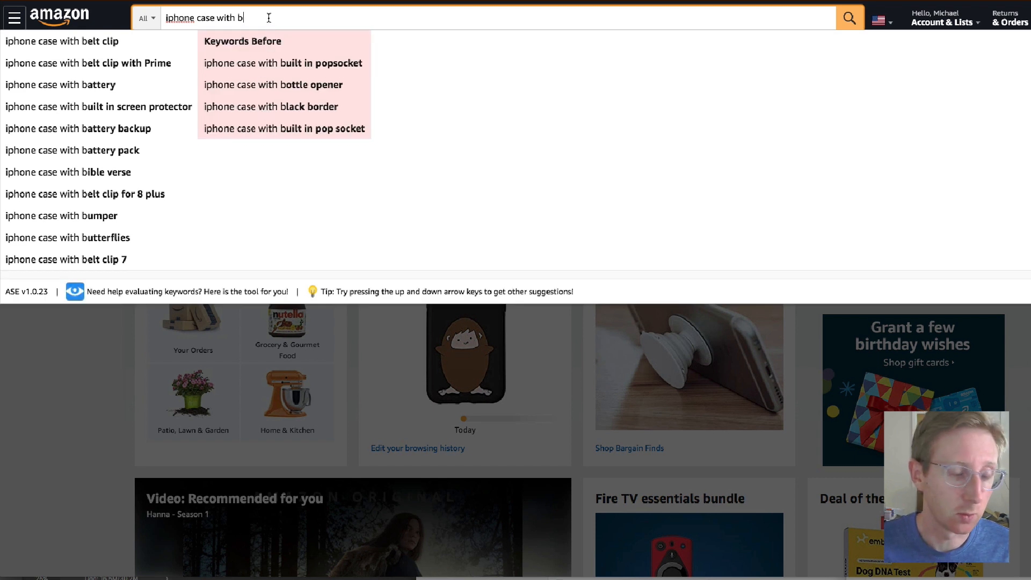
Change the search phrase to "iphone case for an" to view its suggestions.
key("BackSpace")
key("BackSpace")
key("BackSpace")
key("BackSpace")
key("BackSpace")
key("BackSpace")
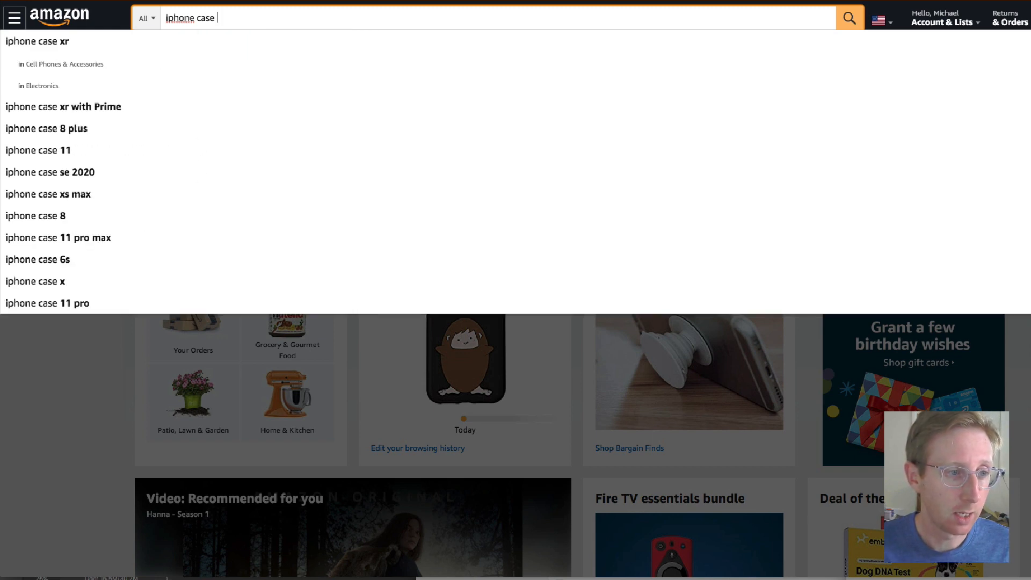
type("or an")
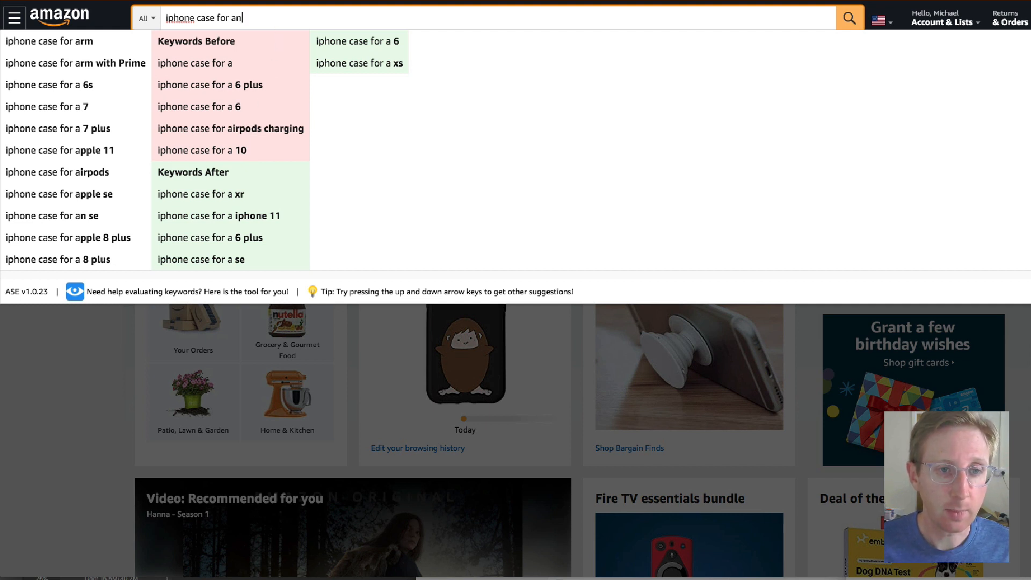
Change the search phrase to "iphone case with an", check its suggestions, and remove the trailing "an".
key("BackSpace")
key("BackSpace")
key("BackSpace")
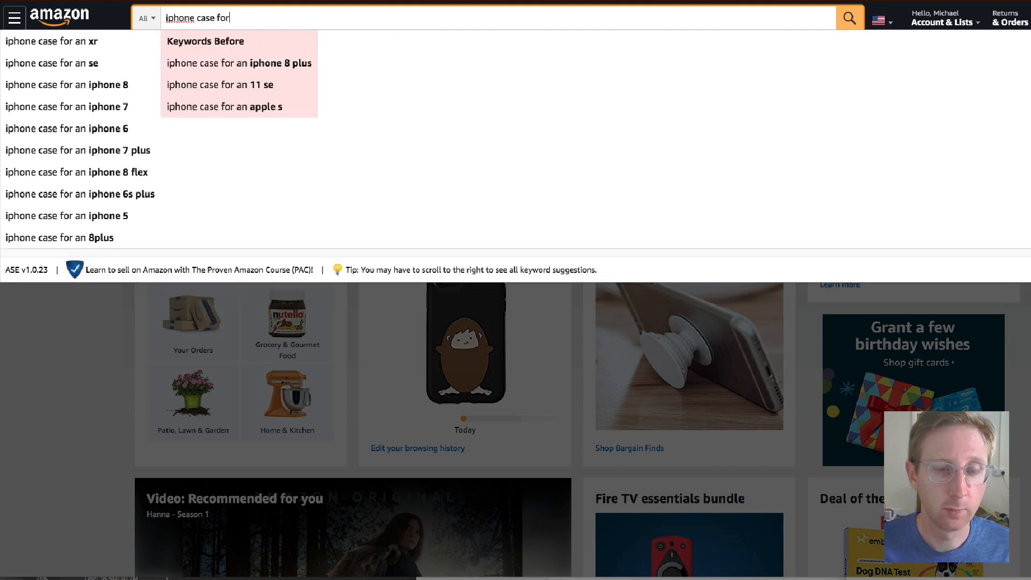
key("BackSpace")
key("BackSpace")
key("BackSpace")
type("with an")
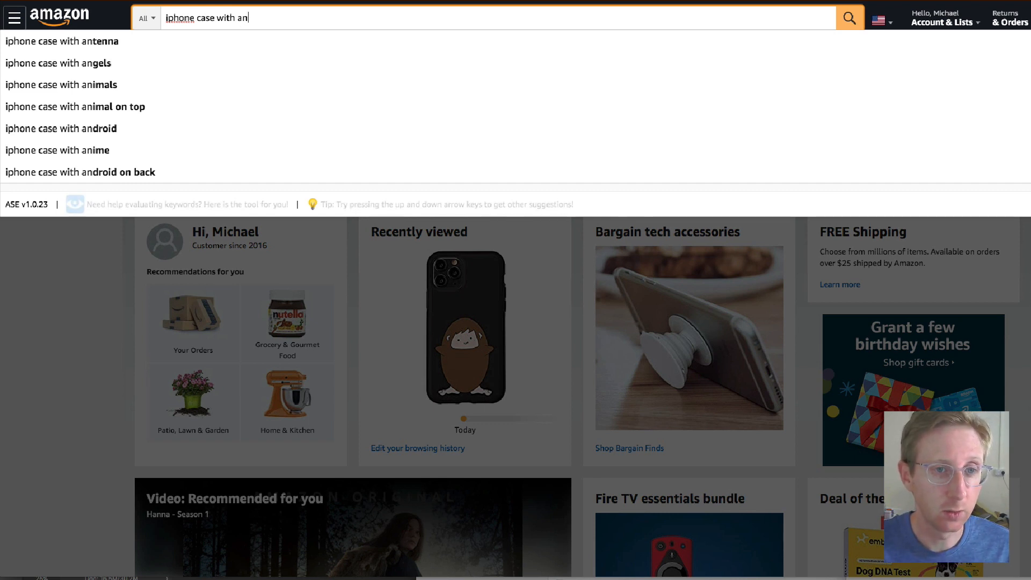
key("BackSpace")
key("BackSpace")
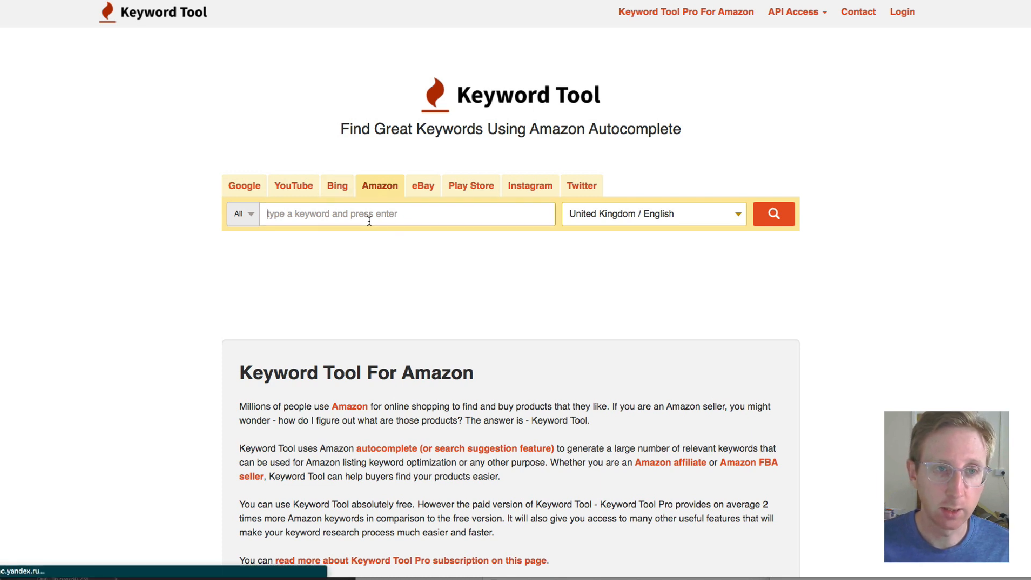
Switch to Keyword Tool and search its Amazon keywords for "phone case" with United Kingdom / English selected.
type("phone case")
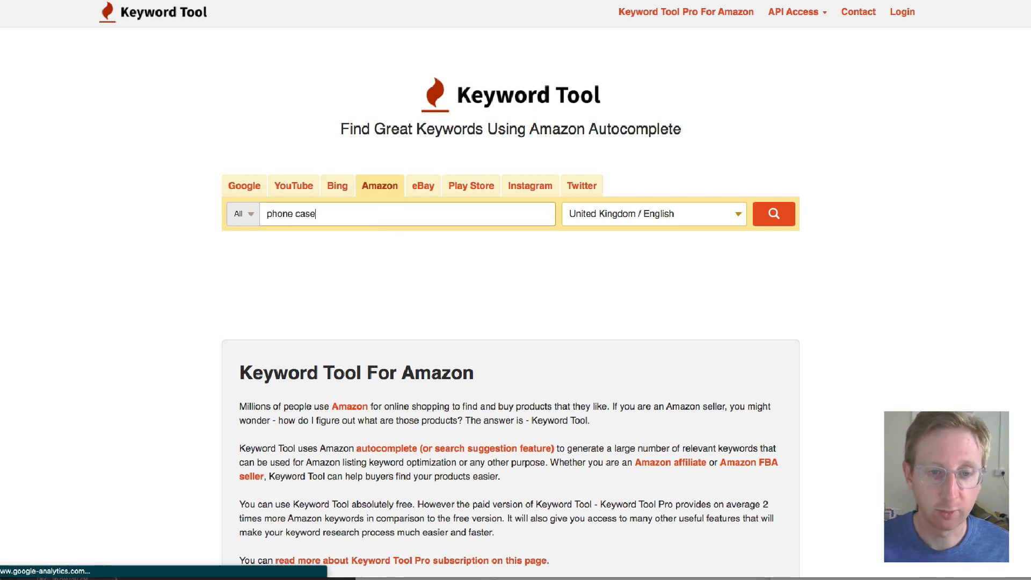
key("Return")
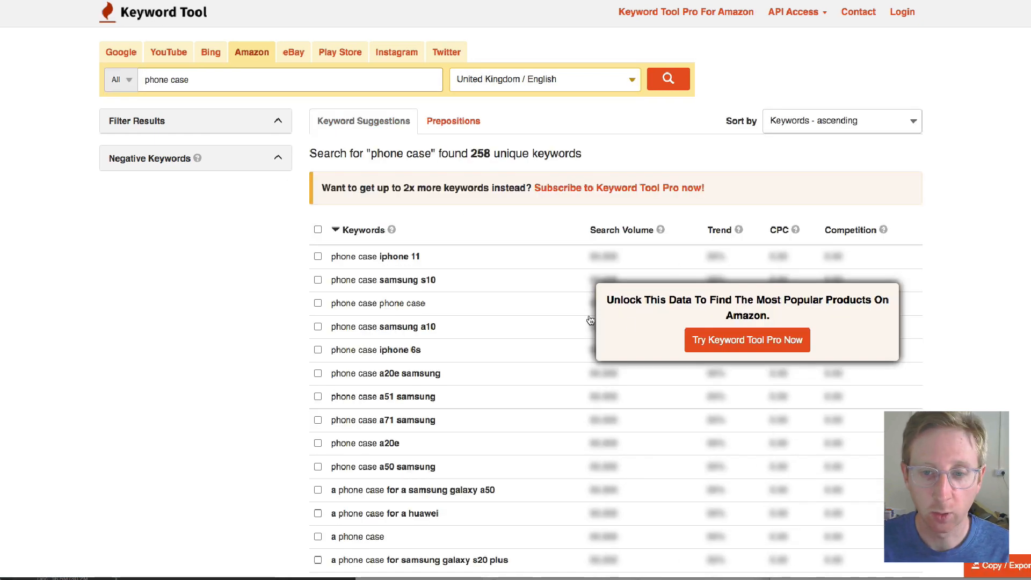
Review the alphabetical list of "phone case" keyword suggestions for niche and design ideas.
scroll(555, 269, "down", 3)
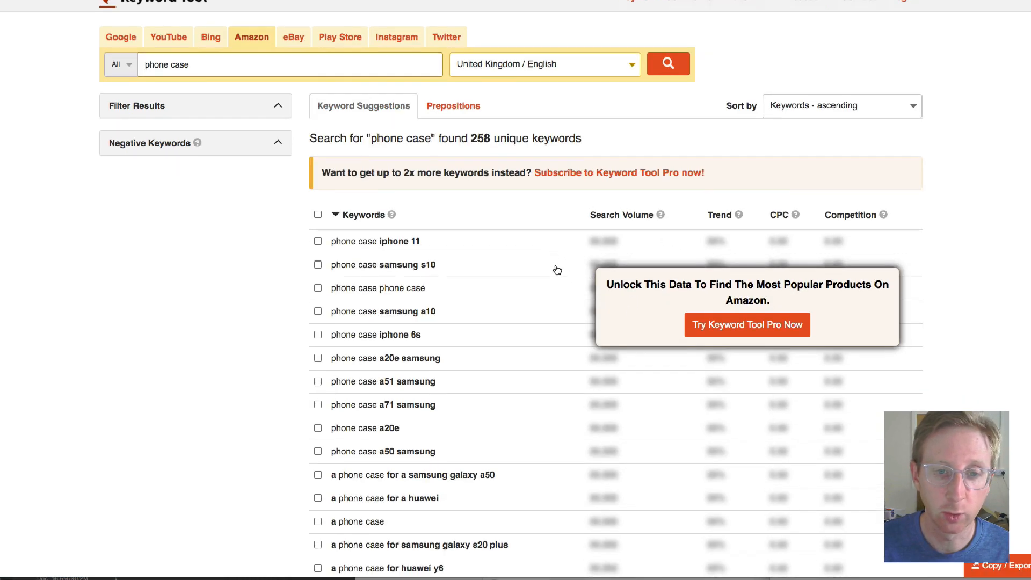
scroll(330, 209, "down", 4)
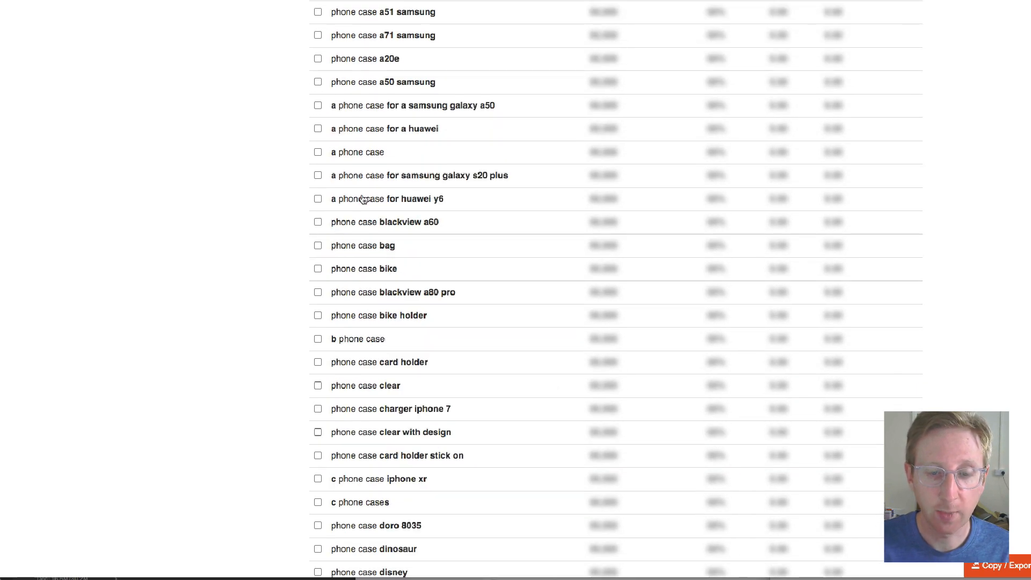
scroll(364, 200, "down", 1)
scroll(383, 222, "down", 1)
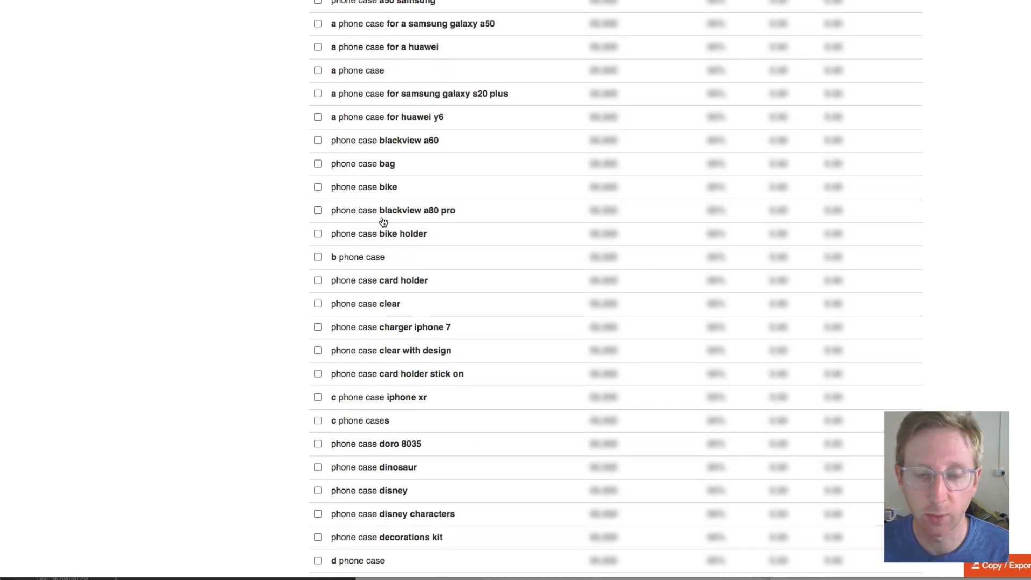
scroll(382, 222, "down", 1)
scroll(383, 222, "down", 1)
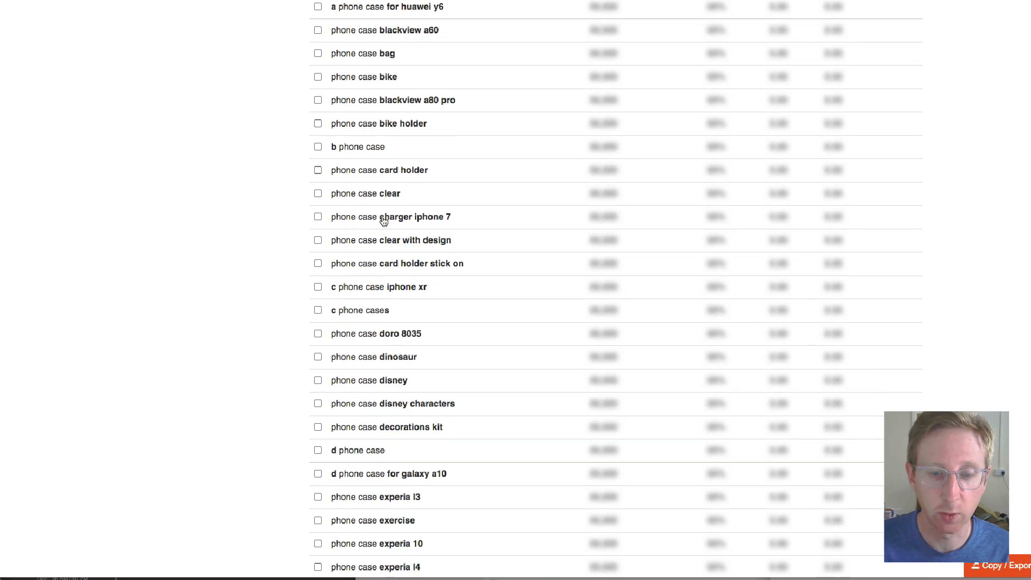
scroll(474, 217, "down", 1)
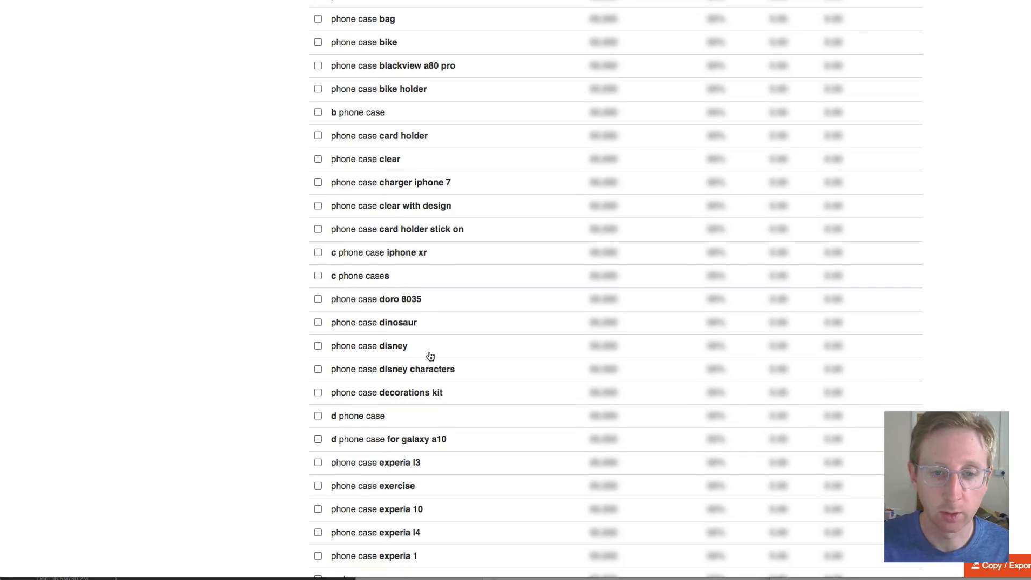
left_click_drag(432, 324, 278, 301)
left_click(354, 228)
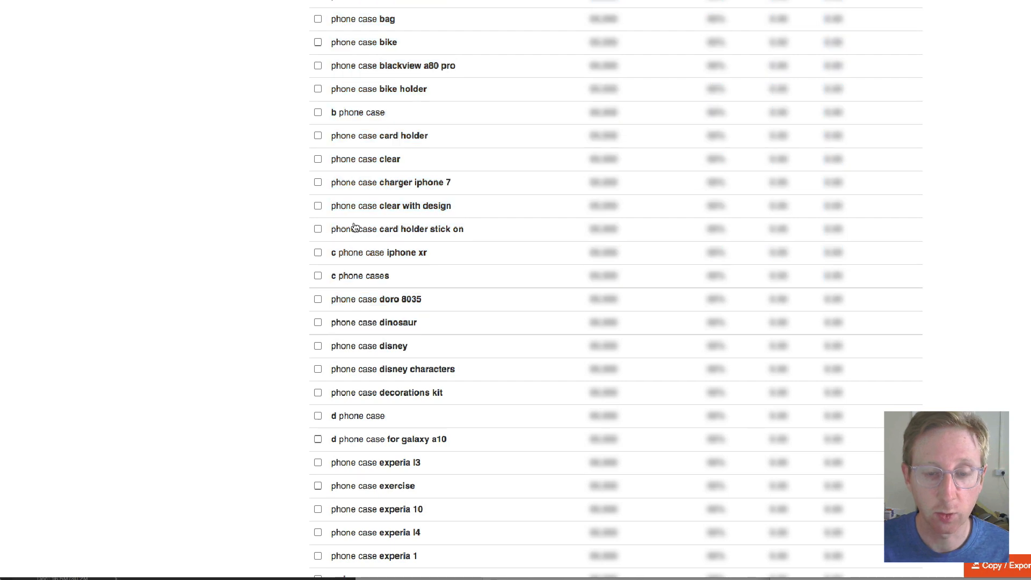
scroll(354, 228, "down", 10)
scroll(354, 227, "down", 10)
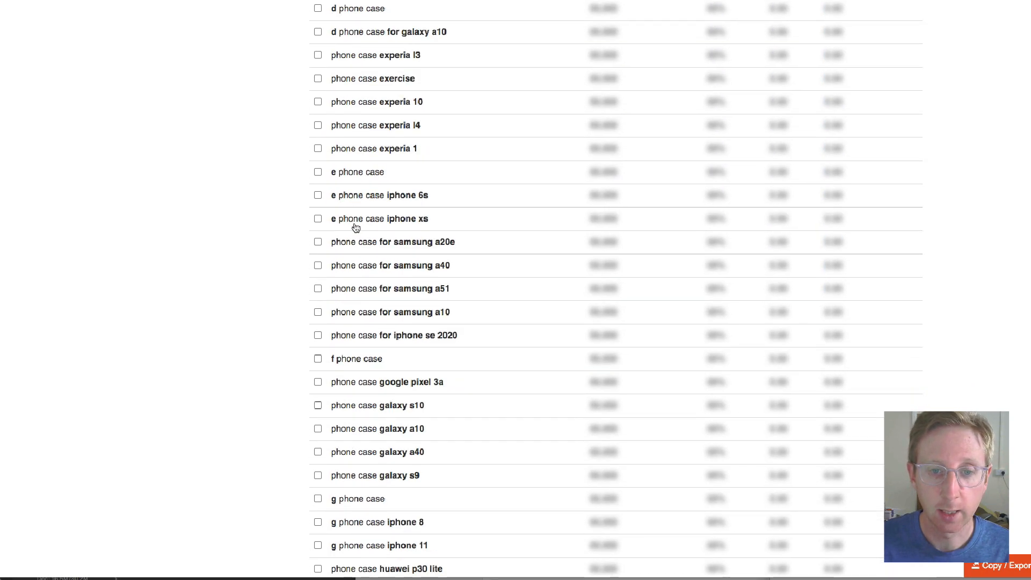
Examine the rest of the first page of "phone case" keyword suggestions for niches such as kawaii, kids and kpop.
scroll(379, 302, "down", 9)
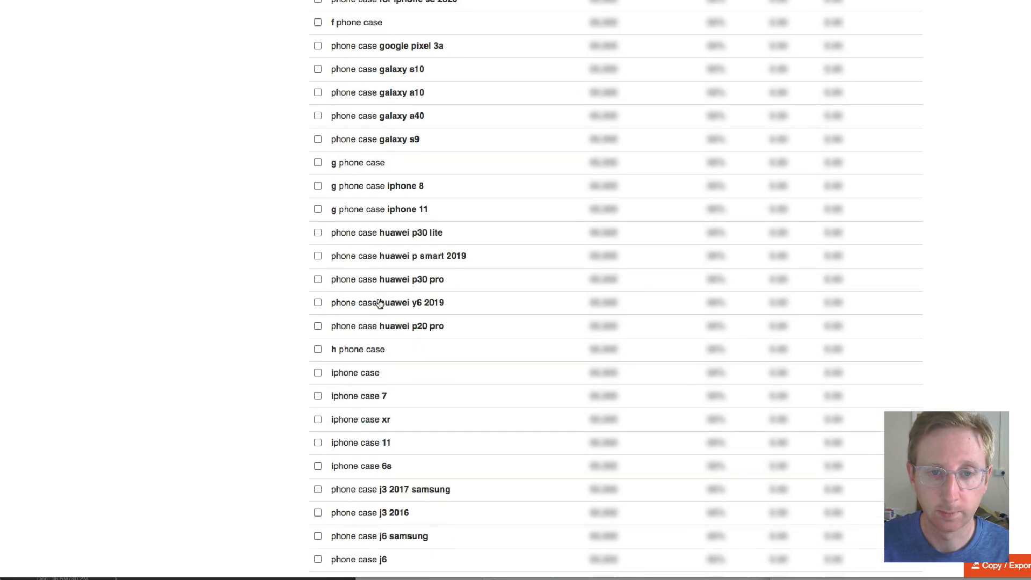
scroll(451, 298, "down", 2)
scroll(451, 298, "down", 3)
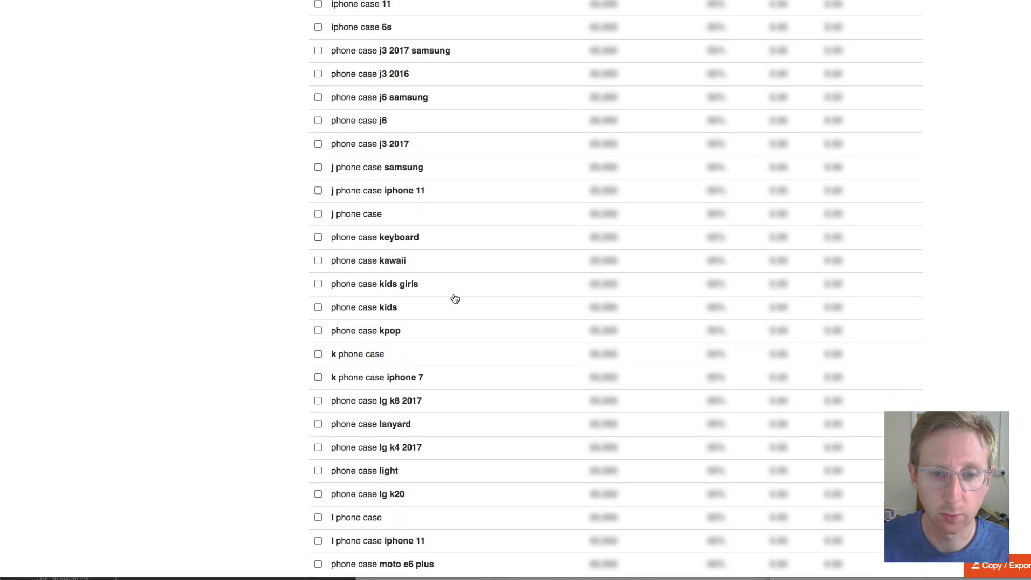
left_click_drag(405, 261, 333, 260)
left_click_drag(438, 311, 301, 297)
left_click_drag(429, 337, 320, 329)
left_click(248, 299)
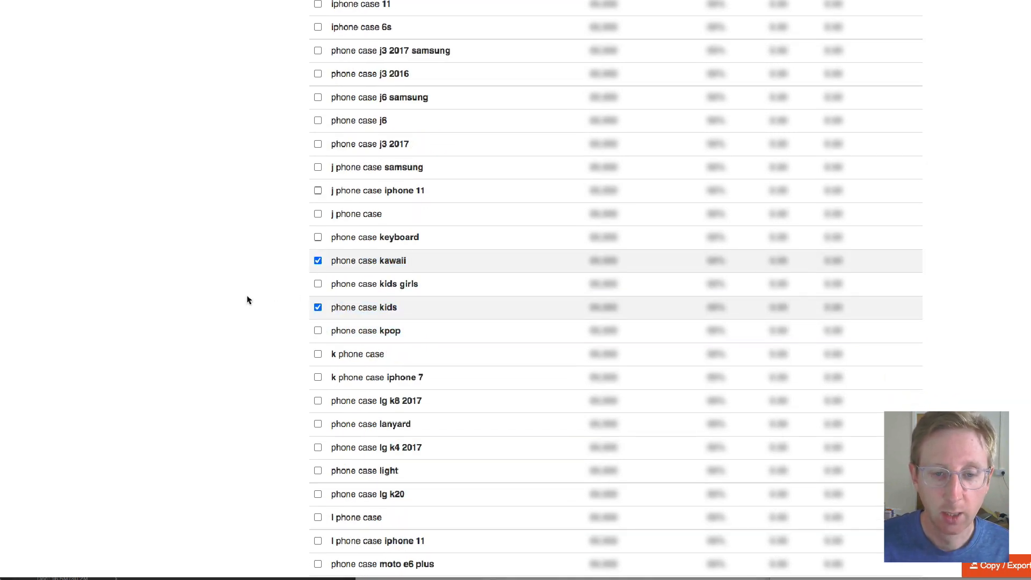
left_click(318, 308)
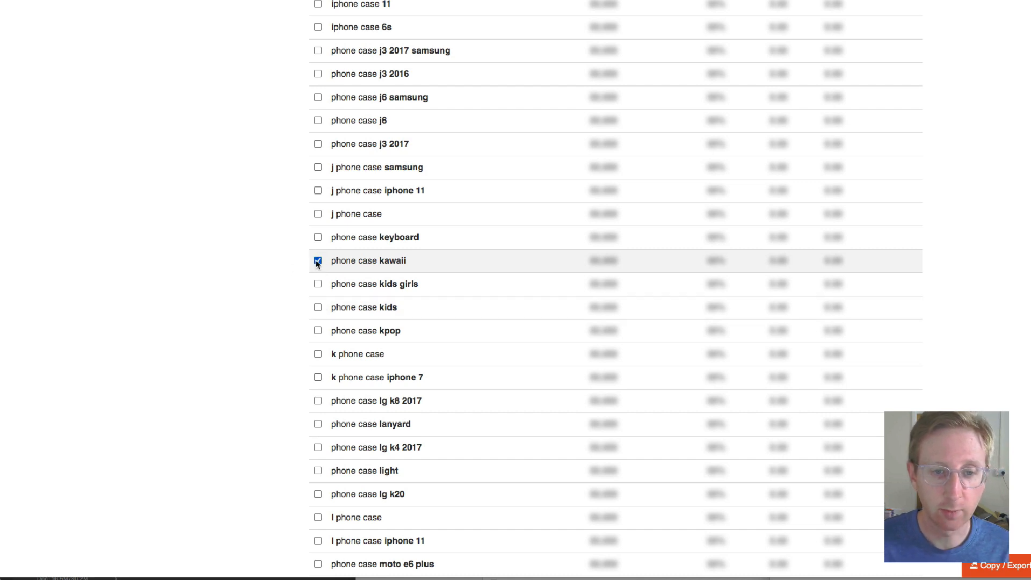
left_click(318, 261)
scroll(322, 310, "down", 5)
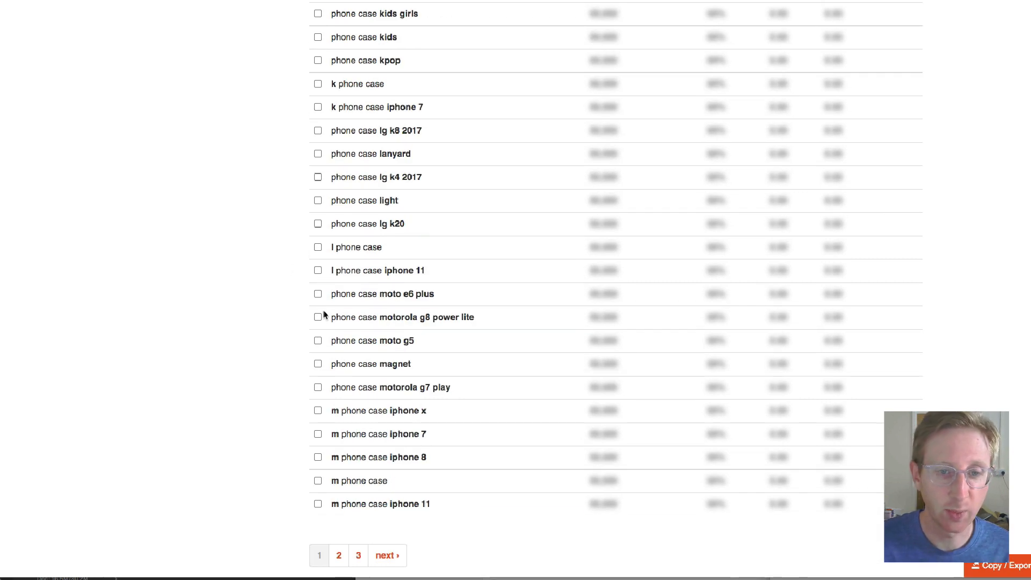
scroll(324, 315, "up", 20)
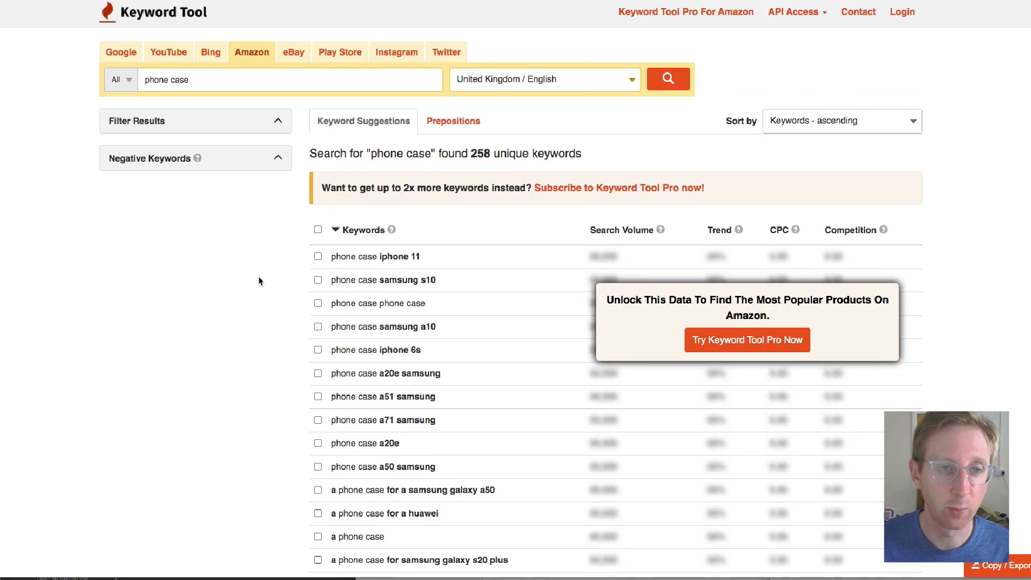
Switch to Helium 10, log in, and open Black Box's keyword research.
triple_click(197, 69)
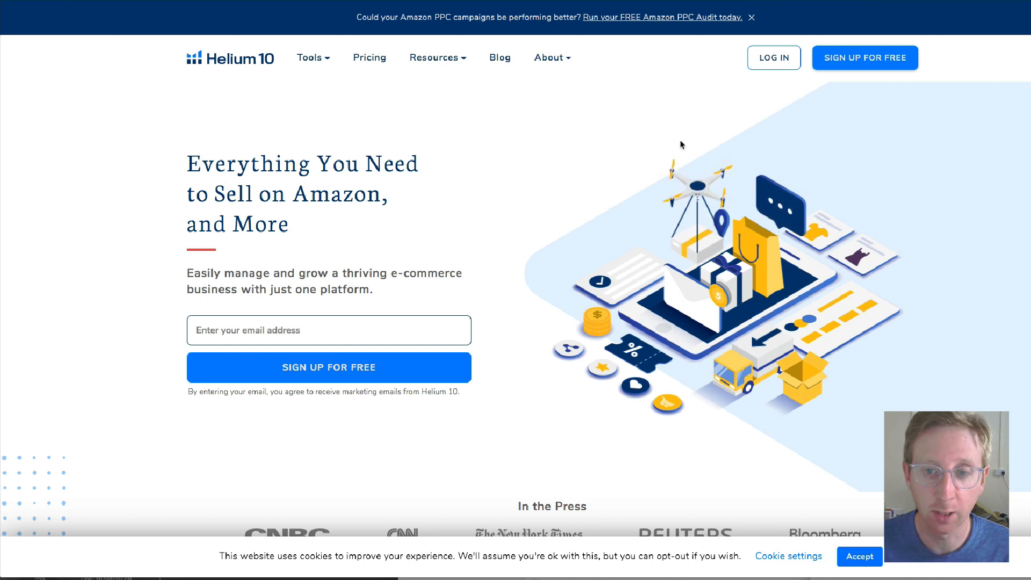
left_click(769, 65)
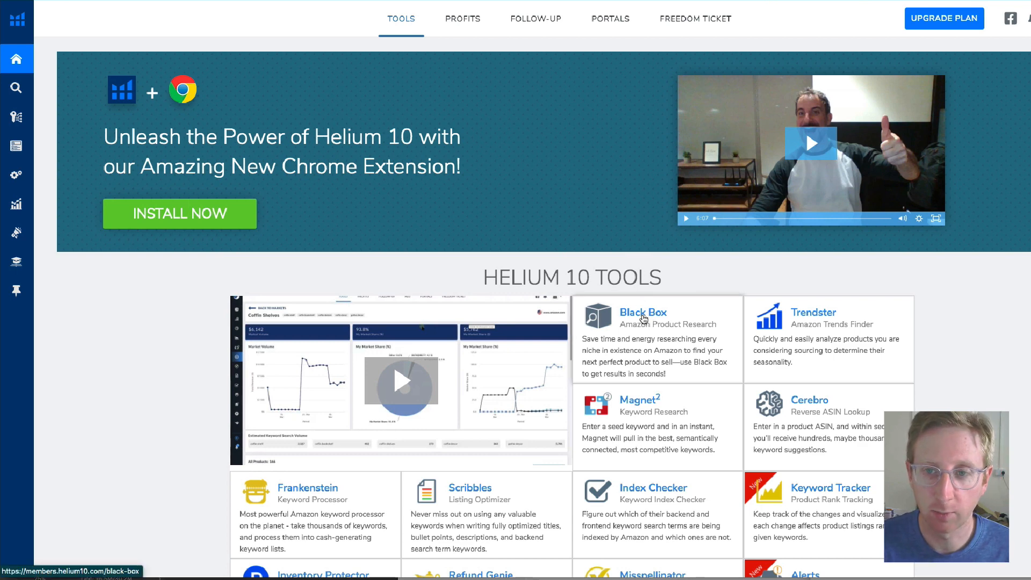
left_click(644, 318)
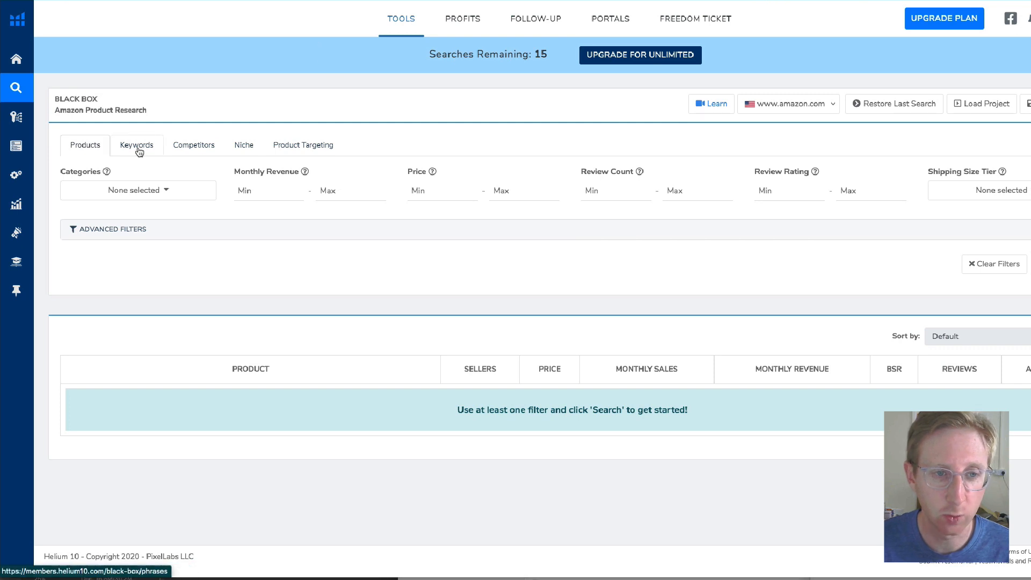
left_click(138, 151)
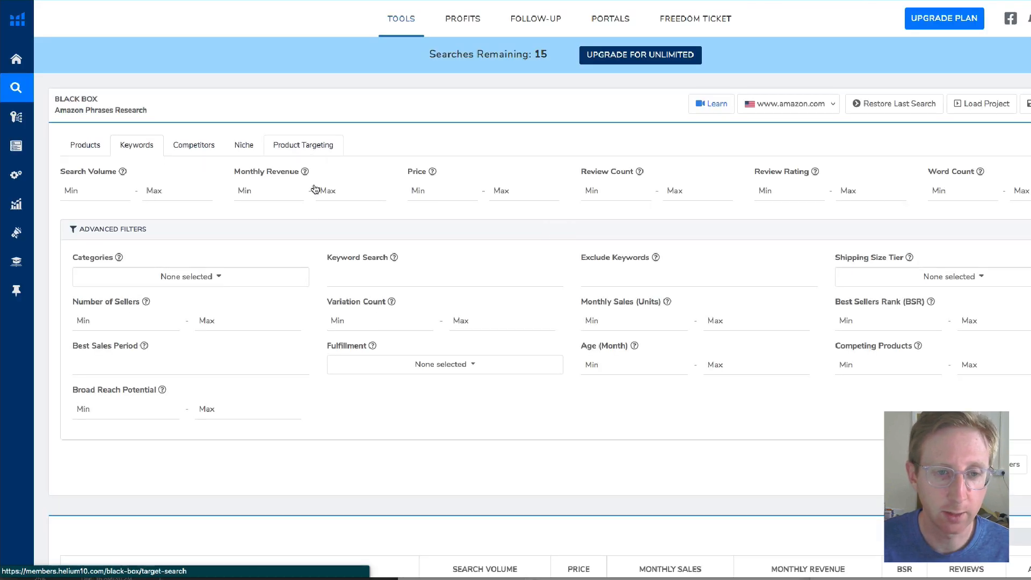
Set the keyword search filter to "phone case" and the category to Cell Phones & Accessories.
left_click(400, 279)
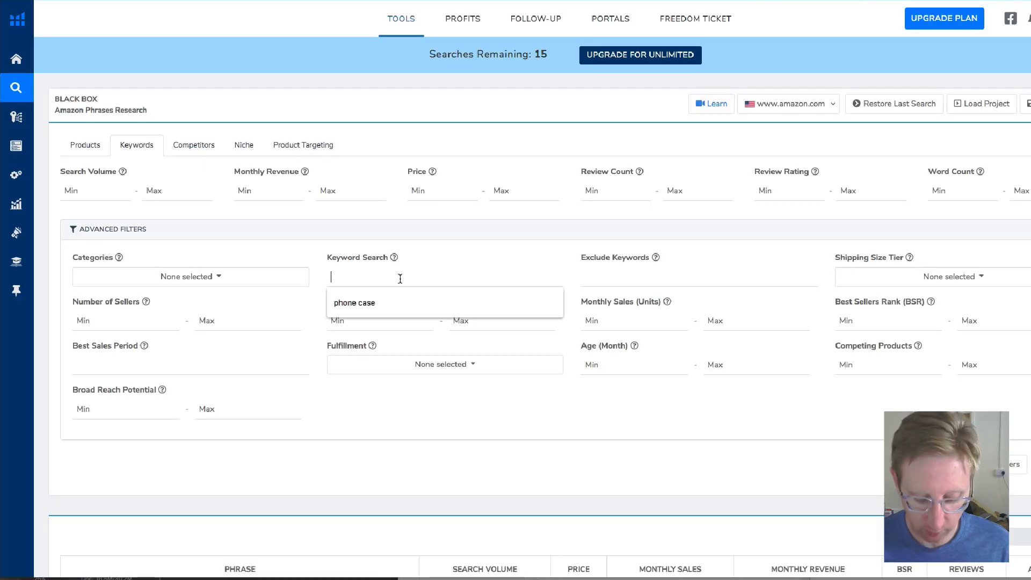
key("Down")
key("Return")
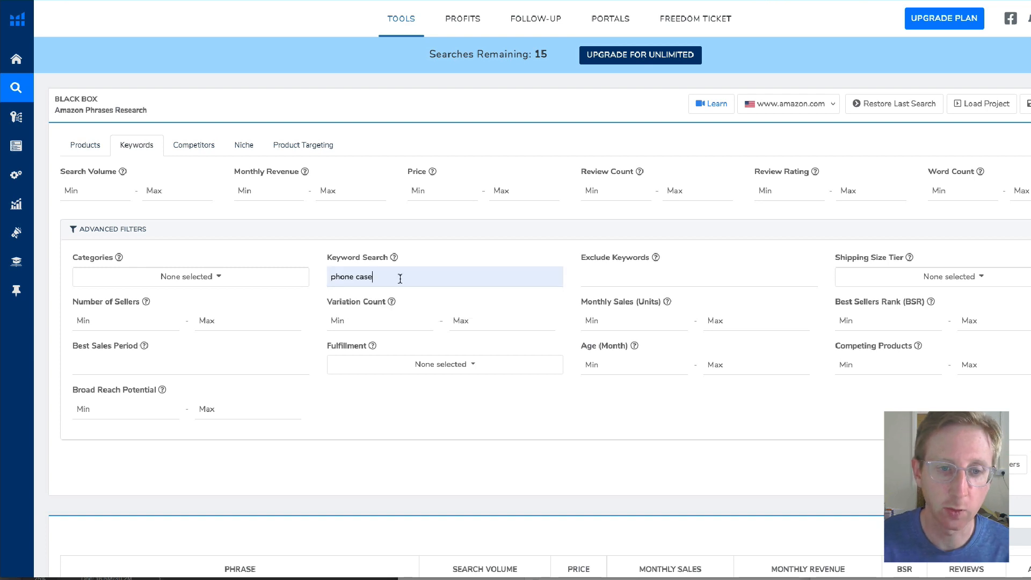
left_click(237, 278)
left_click(152, 445)
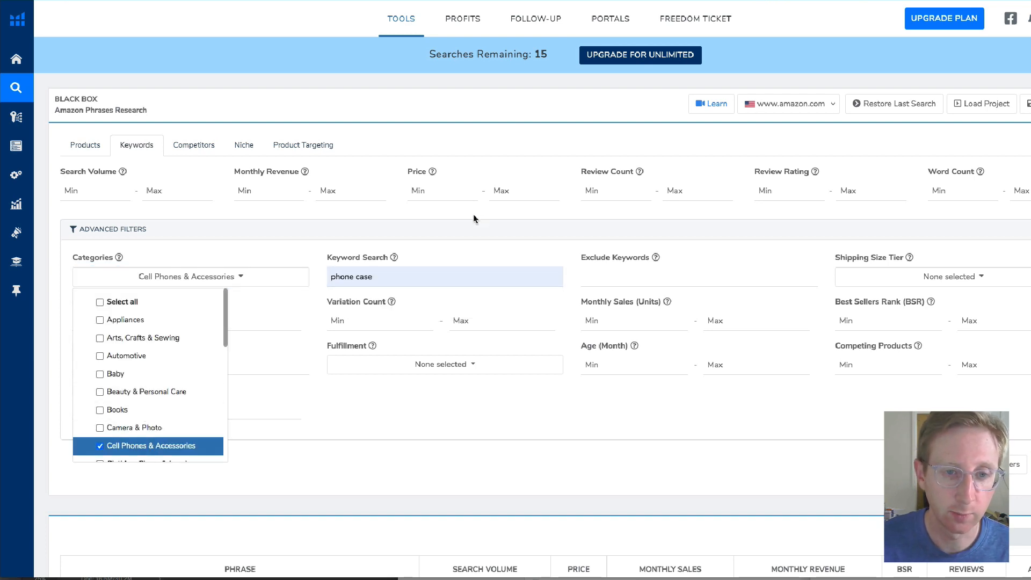
Set the minimum price to 13.99 and run the keyword search.
left_click(438, 183)
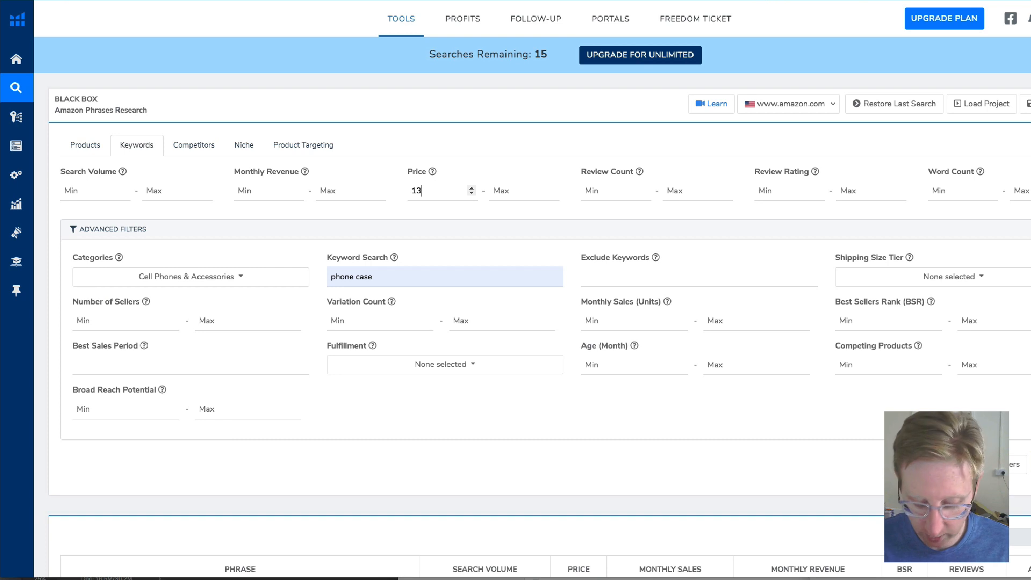
type("13.99")
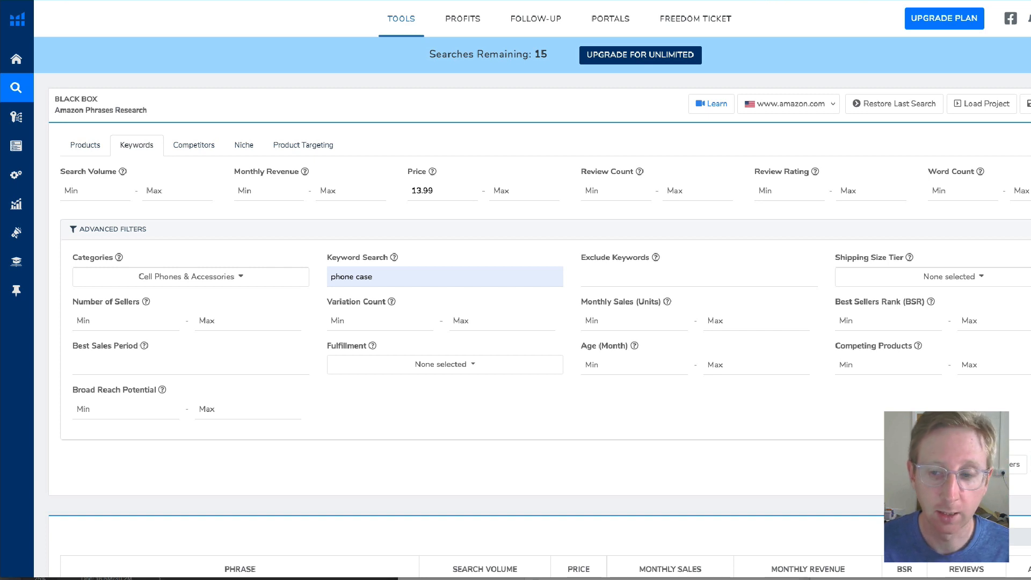
left_click(1030, 465)
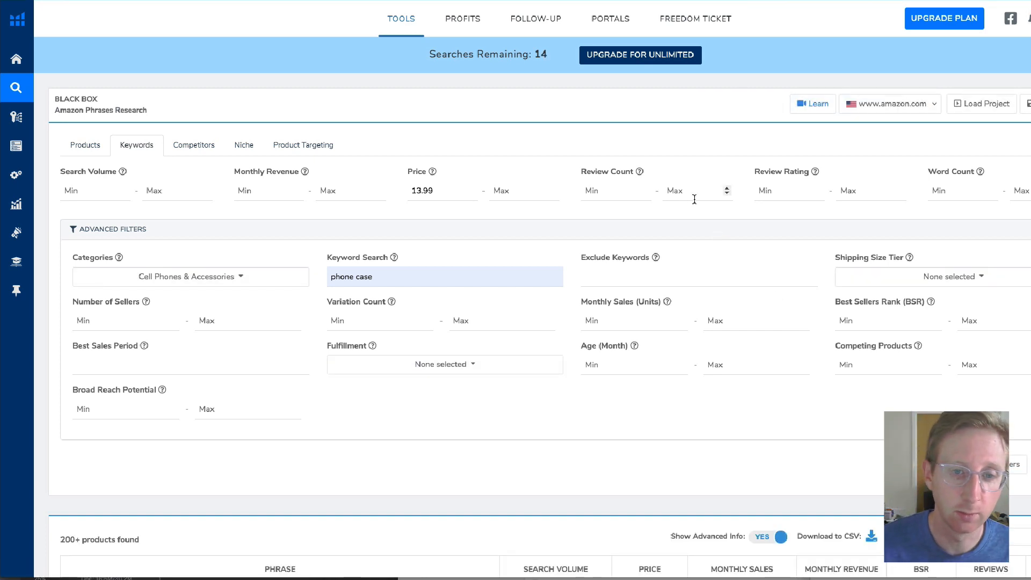
Examine the "phone case" results, comparing phrases by search volume, price, monthly sales and revenue.
scroll(617, 193, "down", 2)
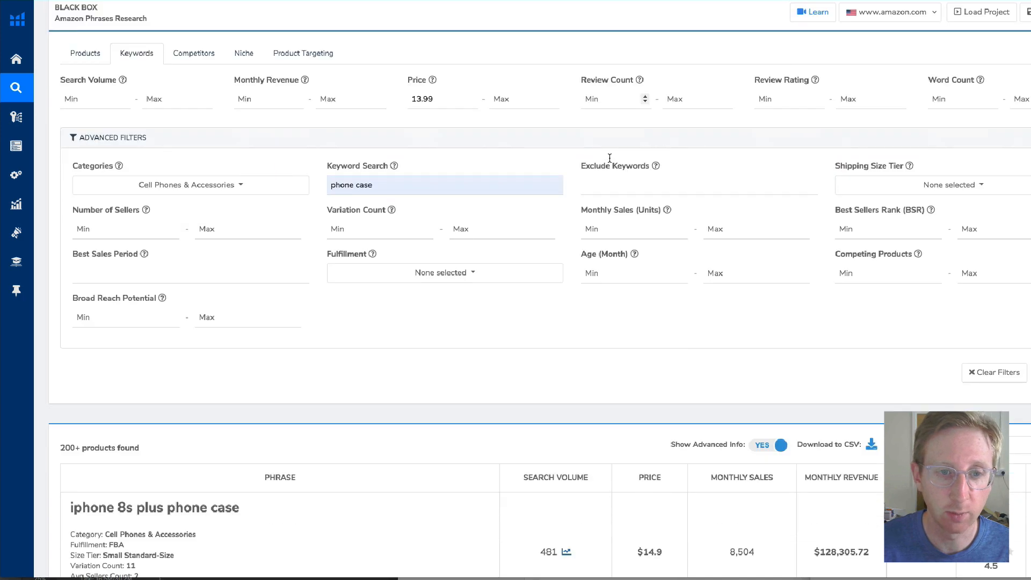
scroll(543, 205, "down", 6)
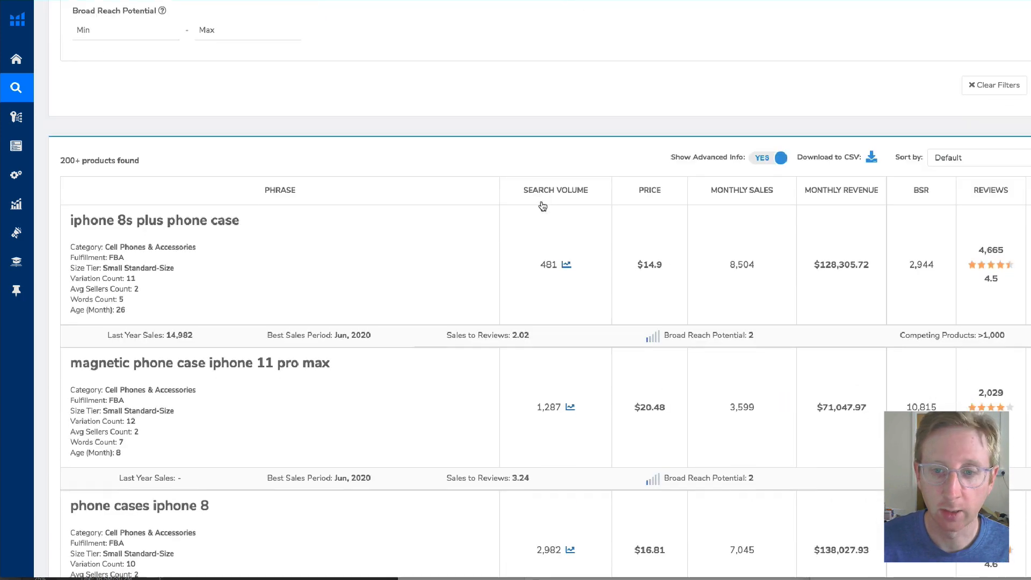
scroll(543, 205, "down", 1)
scroll(181, 257, "down", 1)
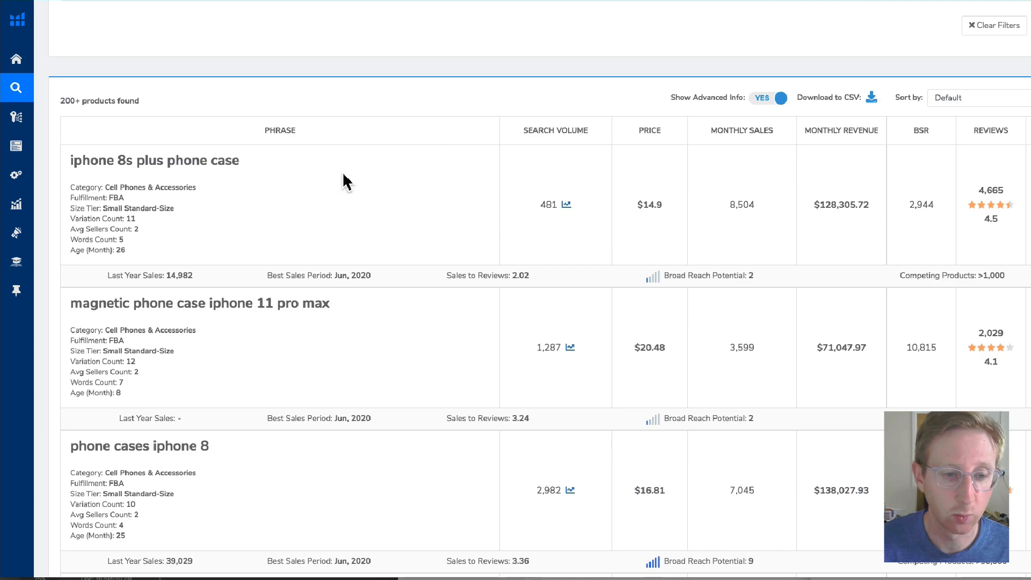
scroll(327, 176, "down", 2)
scroll(327, 176, "down", 3)
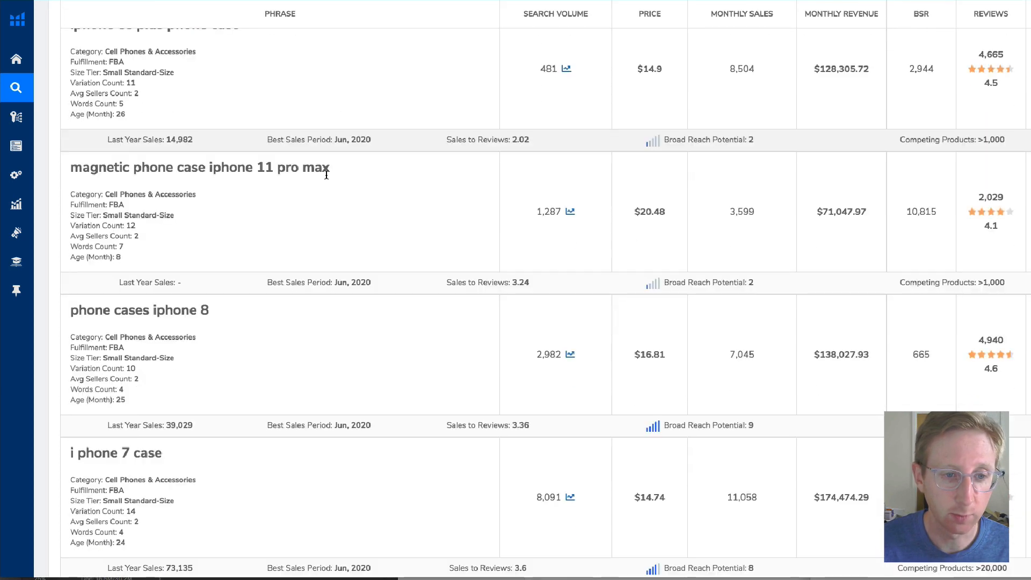
scroll(327, 175, "down", 2)
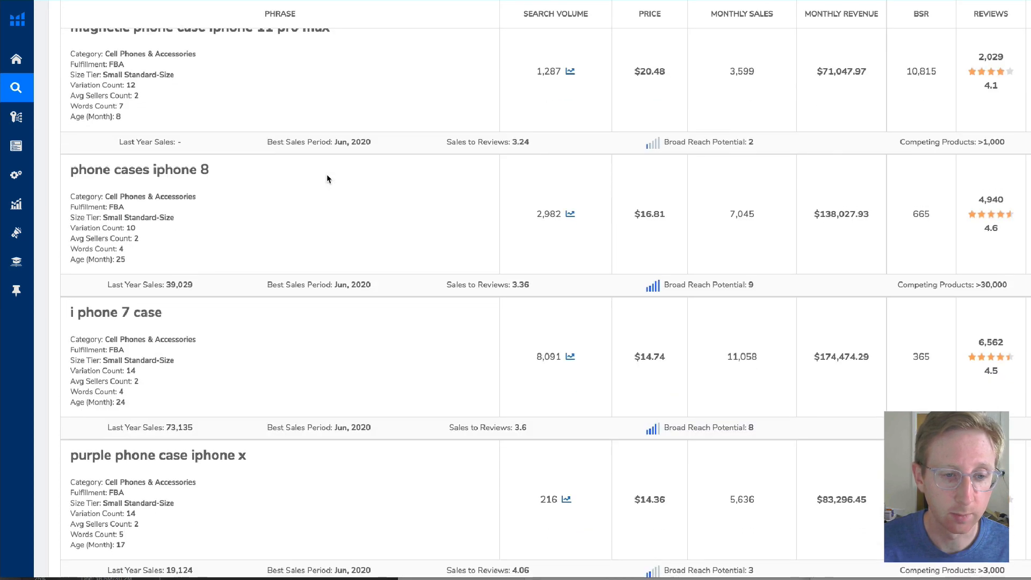
left_click_drag(89, 420, 187, 422)
left_click(444, 408)
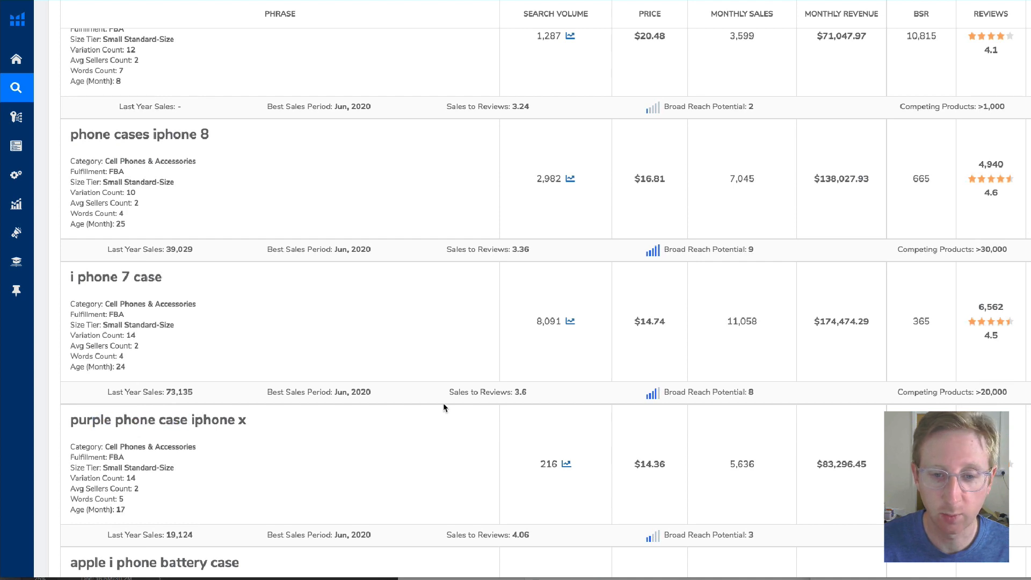
left_click_drag(536, 462, 557, 463)
scroll(481, 370, "up", 4)
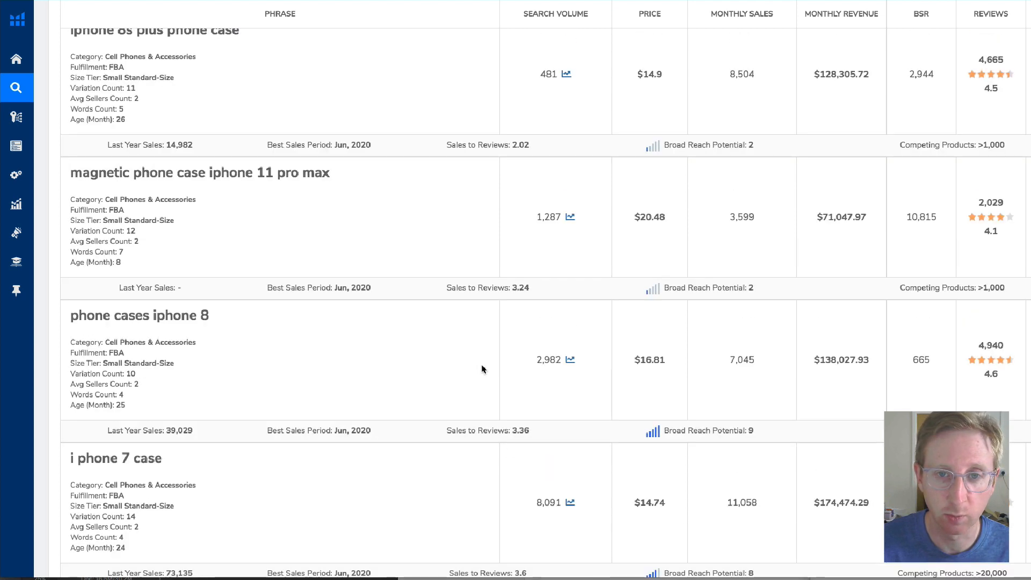
scroll(481, 369, "down", 2)
scroll(481, 369, "down", 2)
scroll(468, 394, "down", 1)
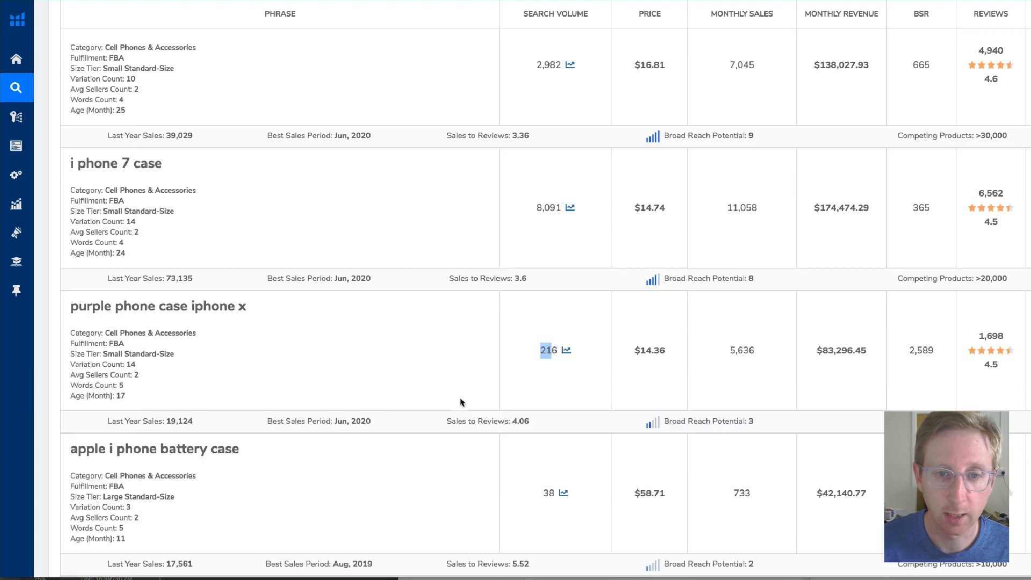
scroll(445, 314, "down", 8)
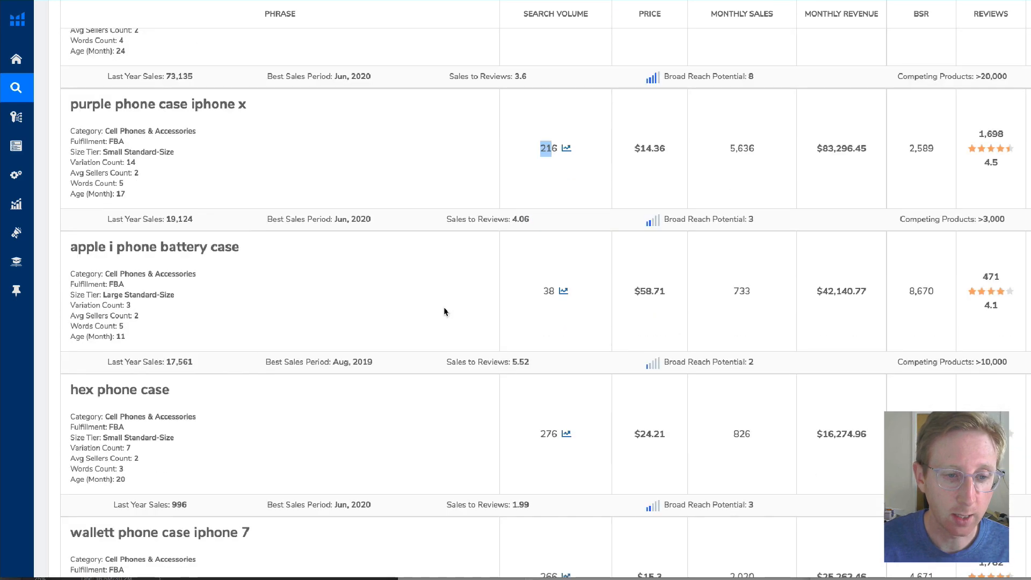
scroll(444, 311, "down", 2)
scroll(444, 309, "up", 15)
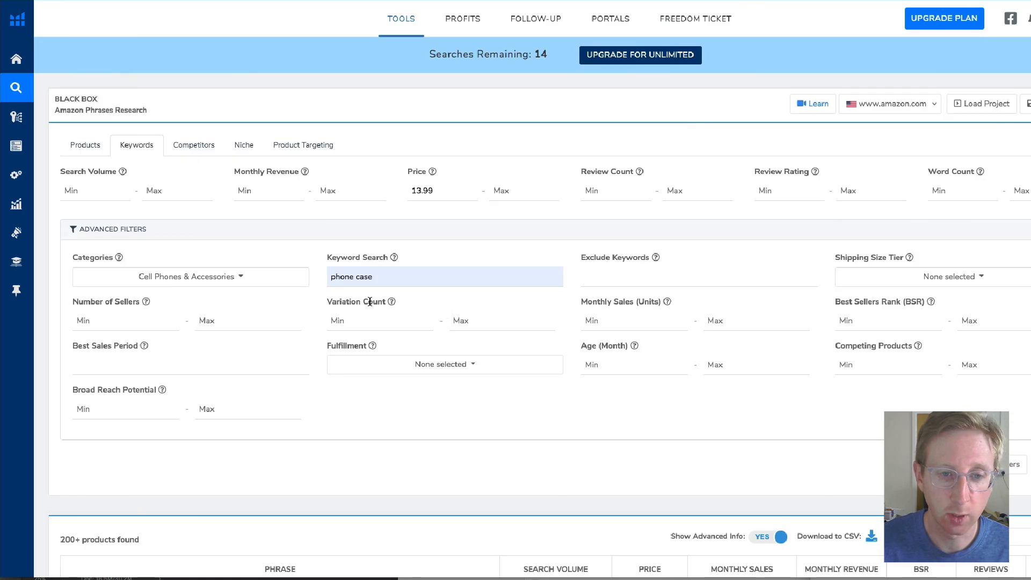
Change the keyword search filter to "iphone case" and run the search again.
double_click(359, 283)
double_click(344, 277)
left_click(380, 276)
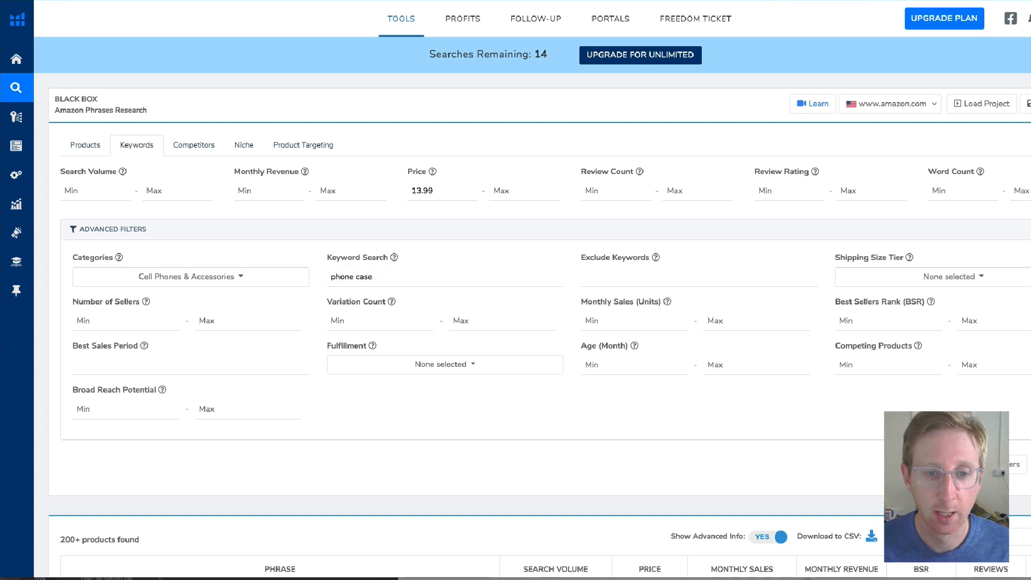
left_click(331, 276)
type("i")
key("Return")
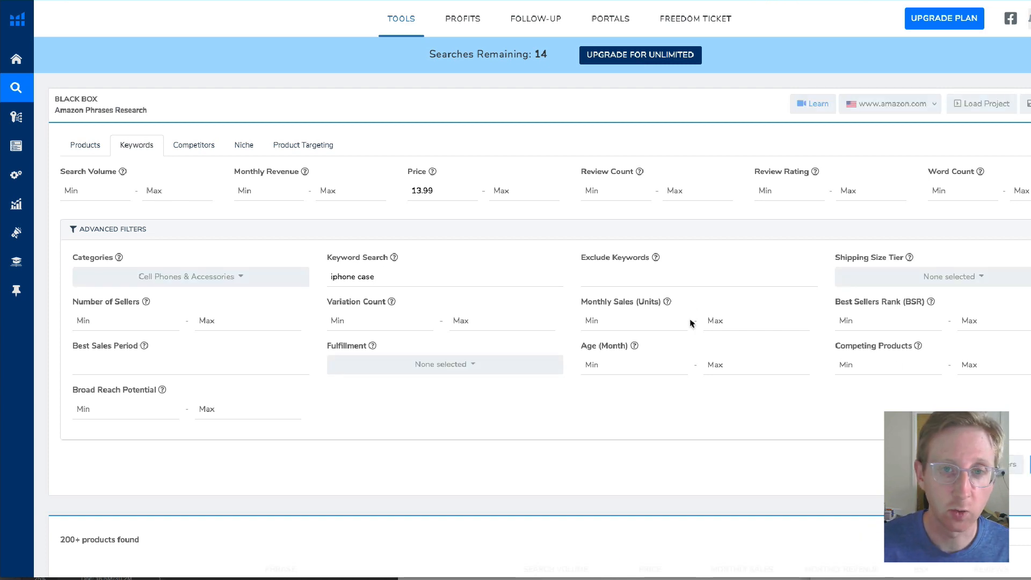
Review the "iphone case" phrase results for niche design ideas and their search volumes.
scroll(399, 215, "down", 8)
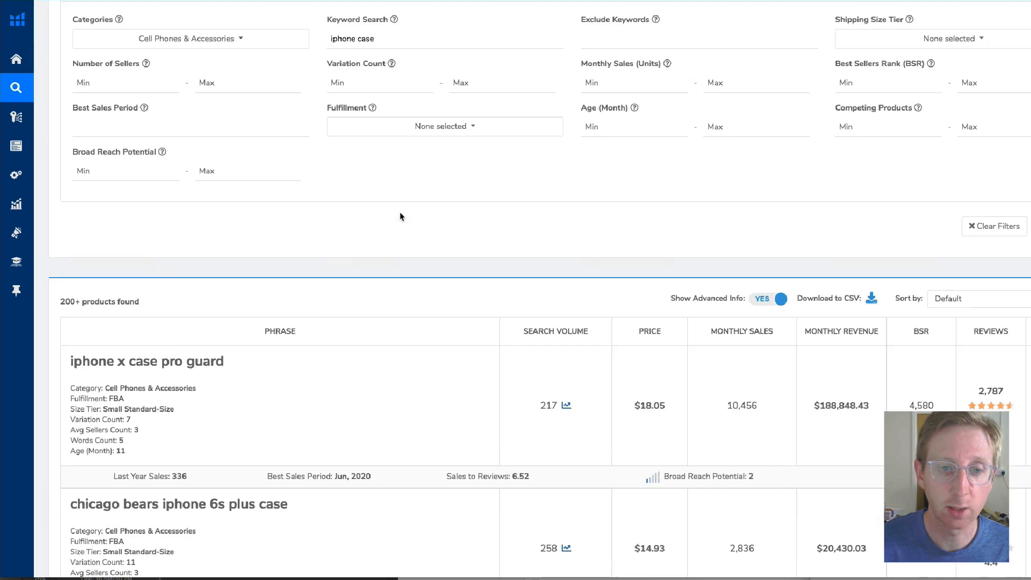
scroll(400, 216, "down", 3)
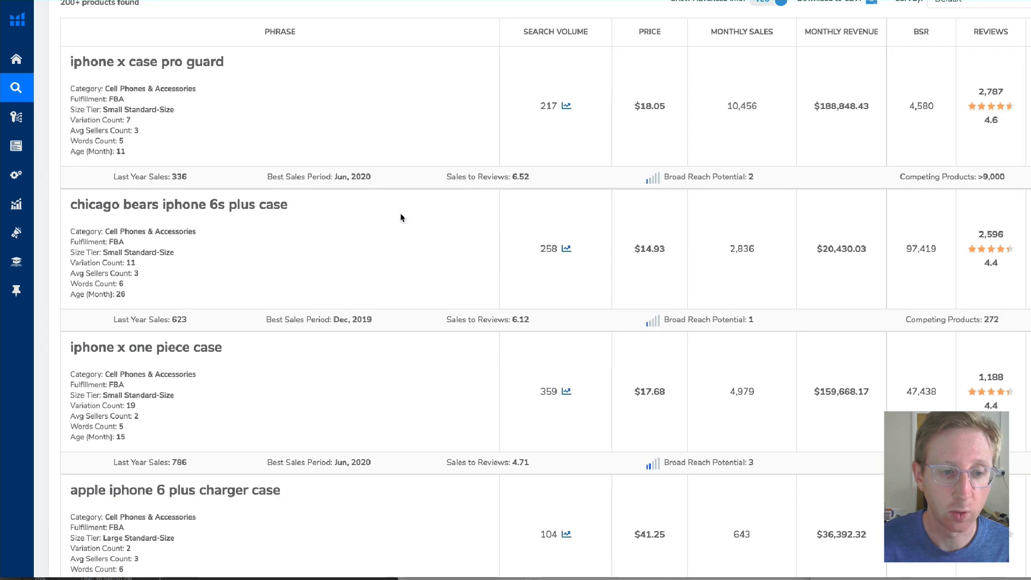
scroll(400, 217, "down", 3)
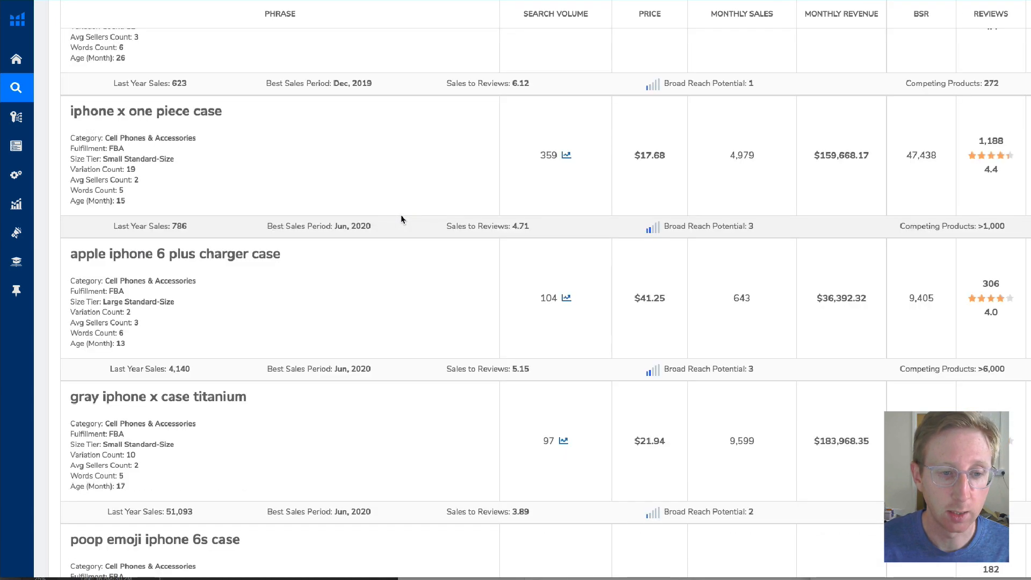
scroll(234, 371, "down", 4)
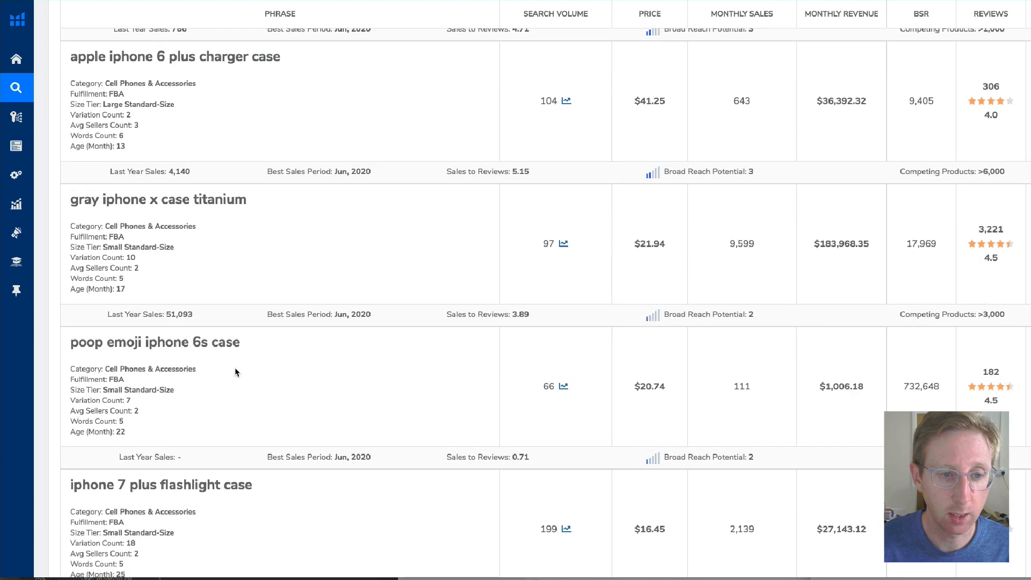
scroll(270, 334, "down", 4)
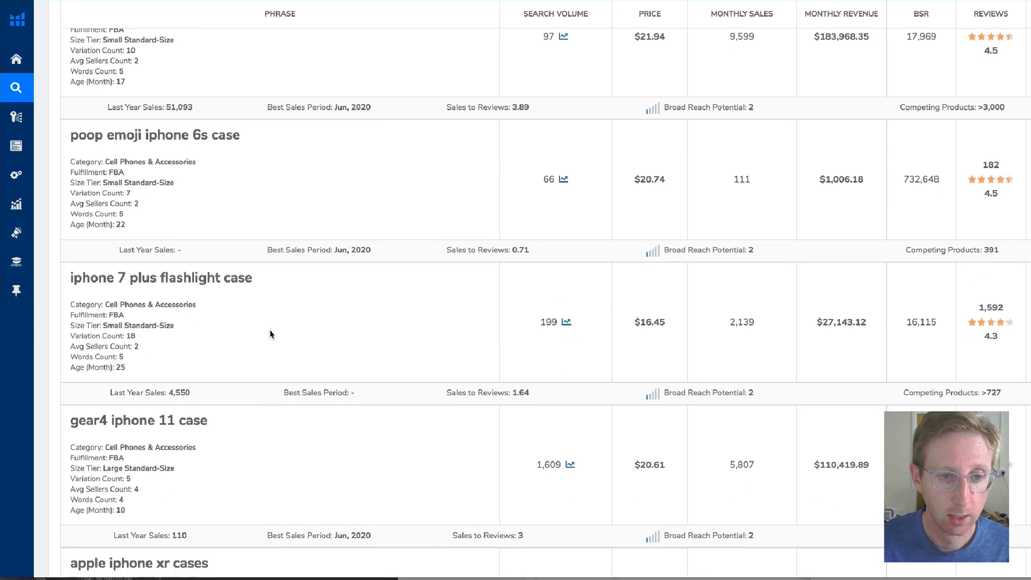
scroll(271, 335, "down", 6)
scroll(270, 336, "down", 1)
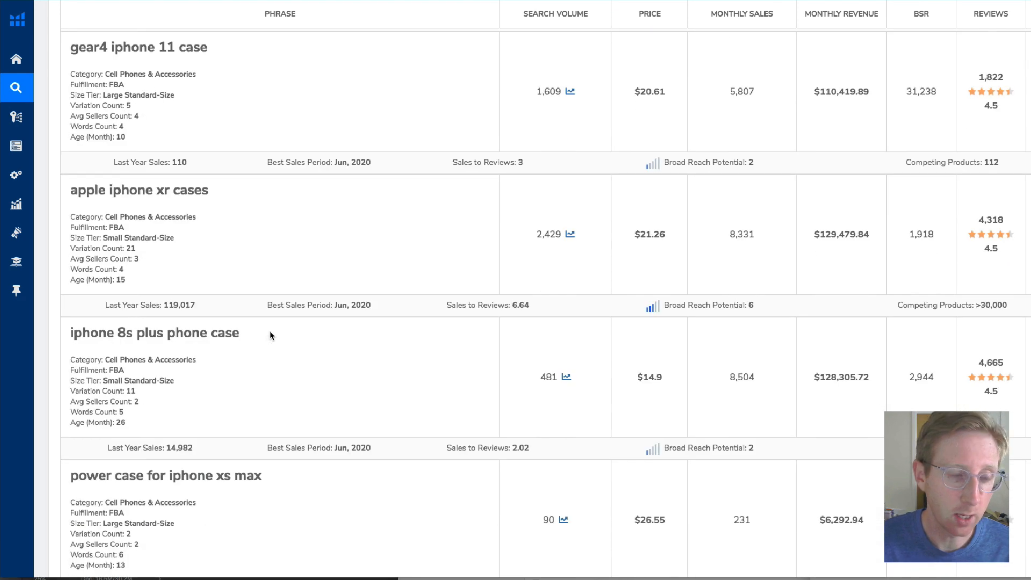
scroll(270, 336, "up", 20)
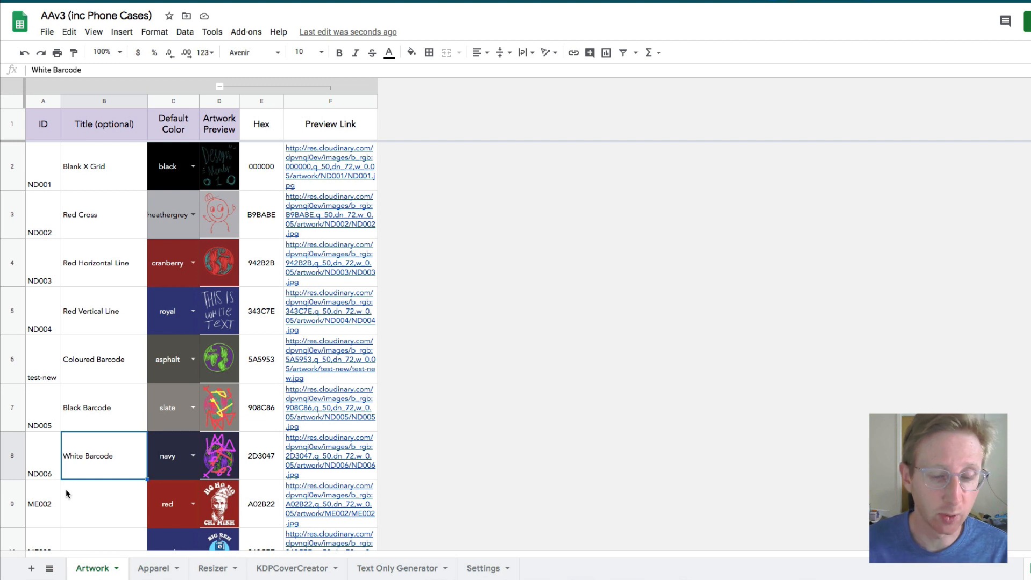
Inspect the titles, default colors and preview images of the barcode designs in the Artwork sheet.
left_click(123, 408)
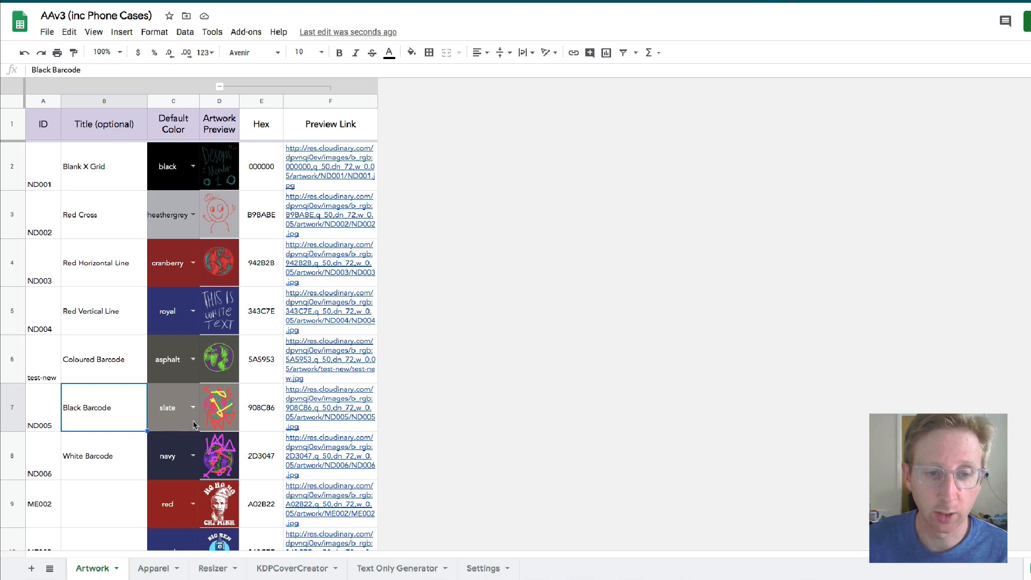
left_click(209, 412)
left_click(212, 463)
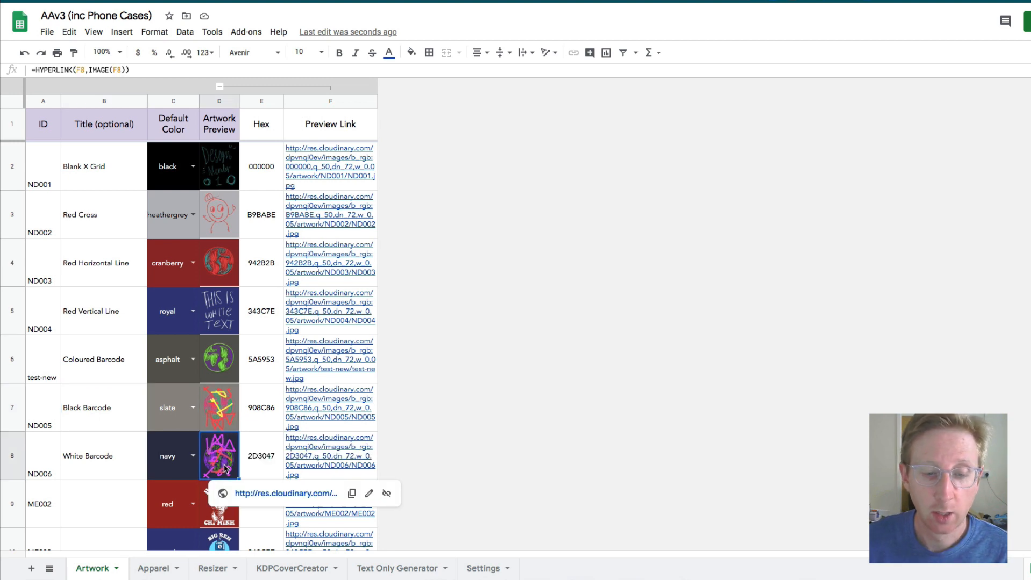
left_click(198, 372)
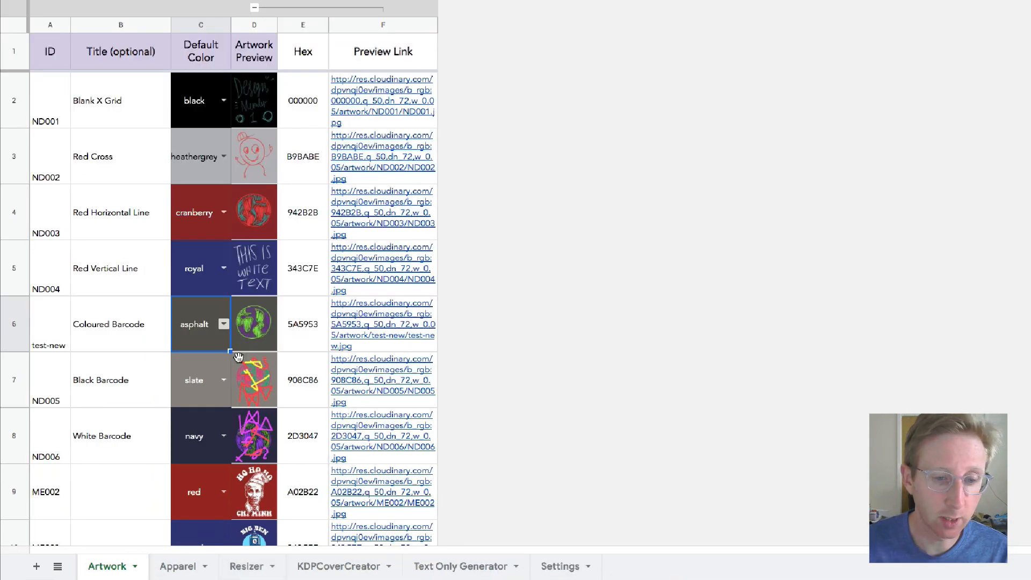
Switch to the Resizer sheet and set the Links product type to Samsung Case.
left_click(253, 570)
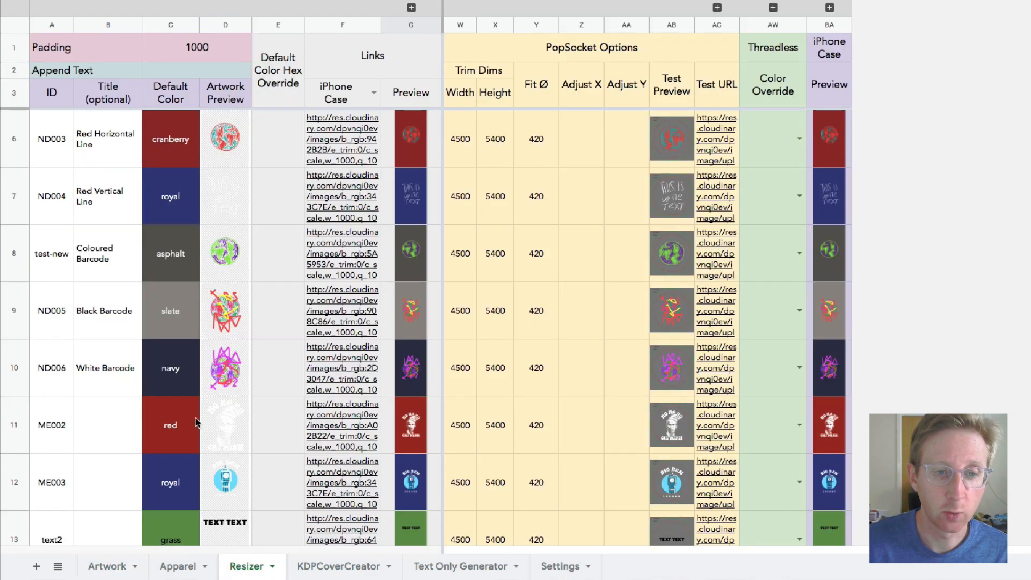
scroll(304, 310, "down", 1)
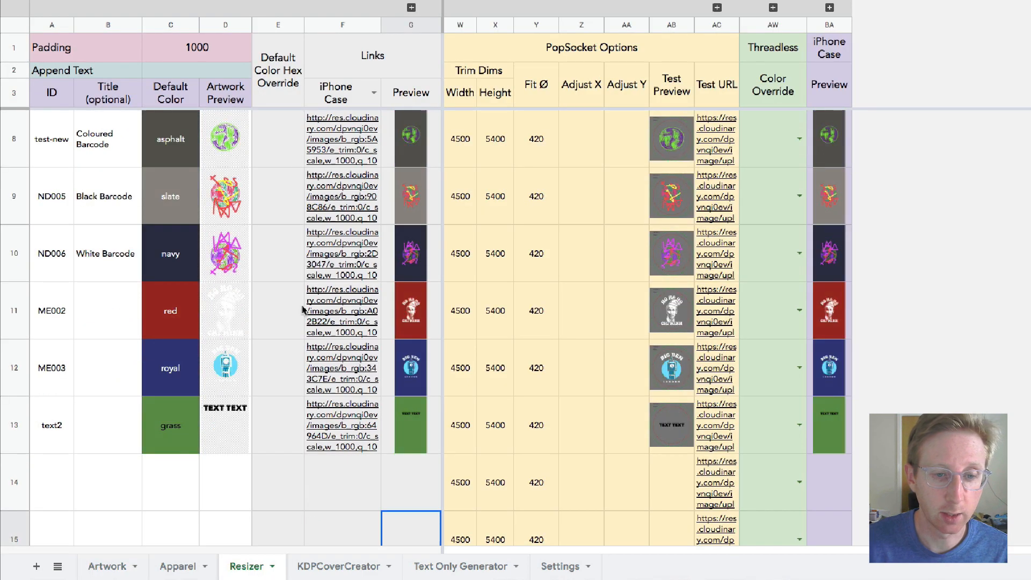
scroll(302, 299, "up", 4)
scroll(306, 247, "down", 3)
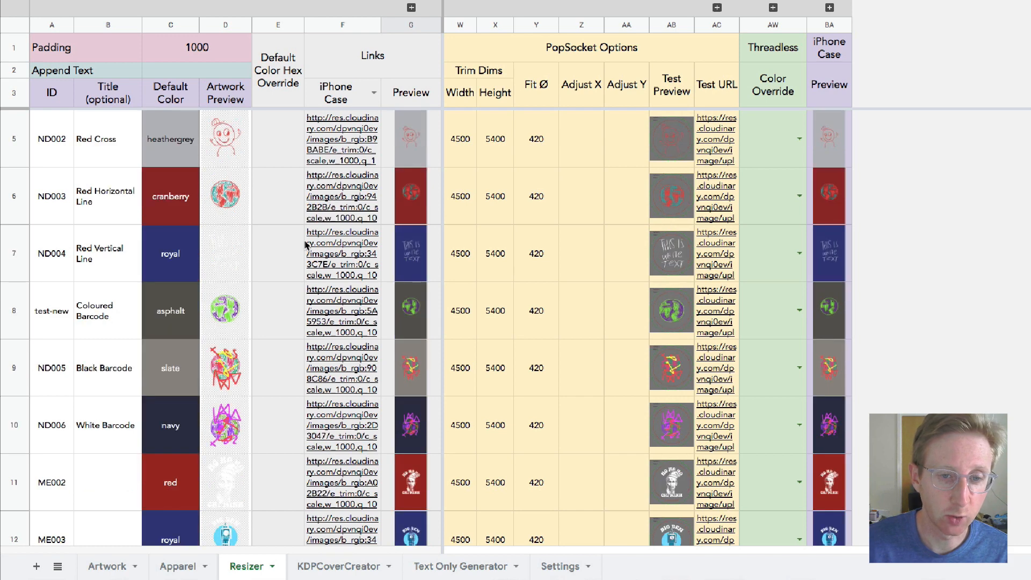
left_click(374, 94)
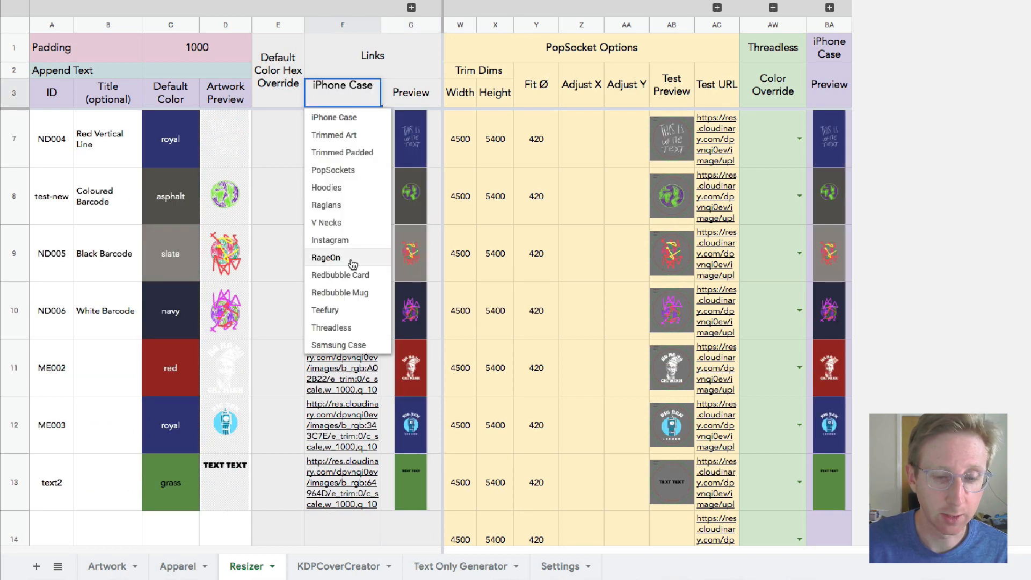
left_click(342, 345)
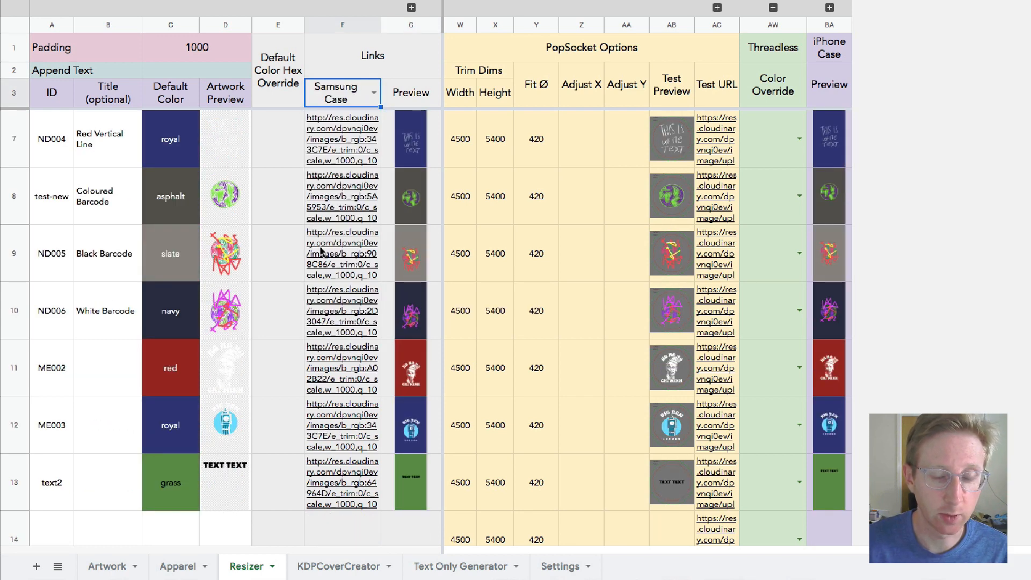
left_click(285, 422)
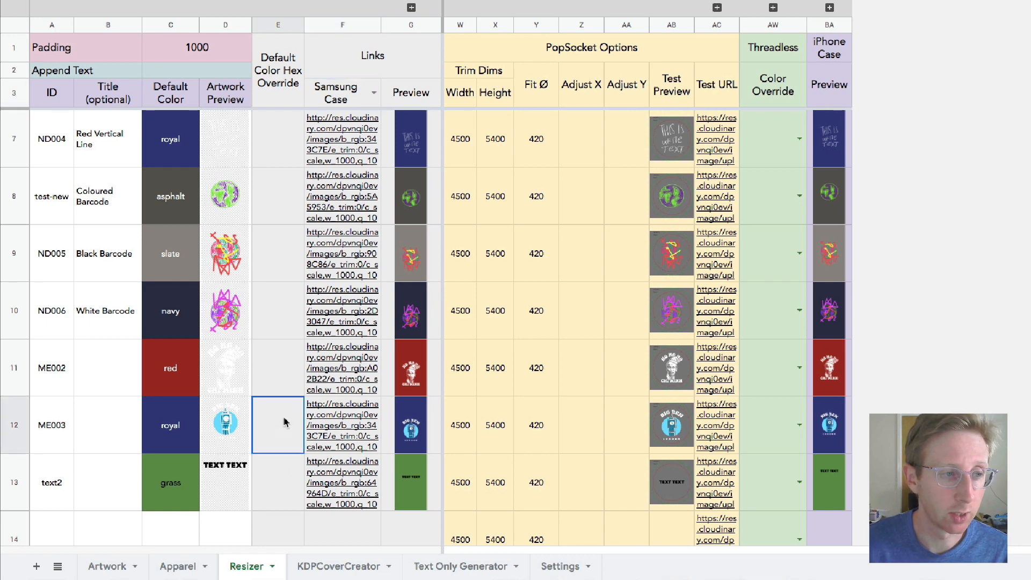
Open the Samsung Case link for design ME002, inspect the generated image at full size, and return to the spreadsheet.
left_click(339, 420)
left_click(349, 364)
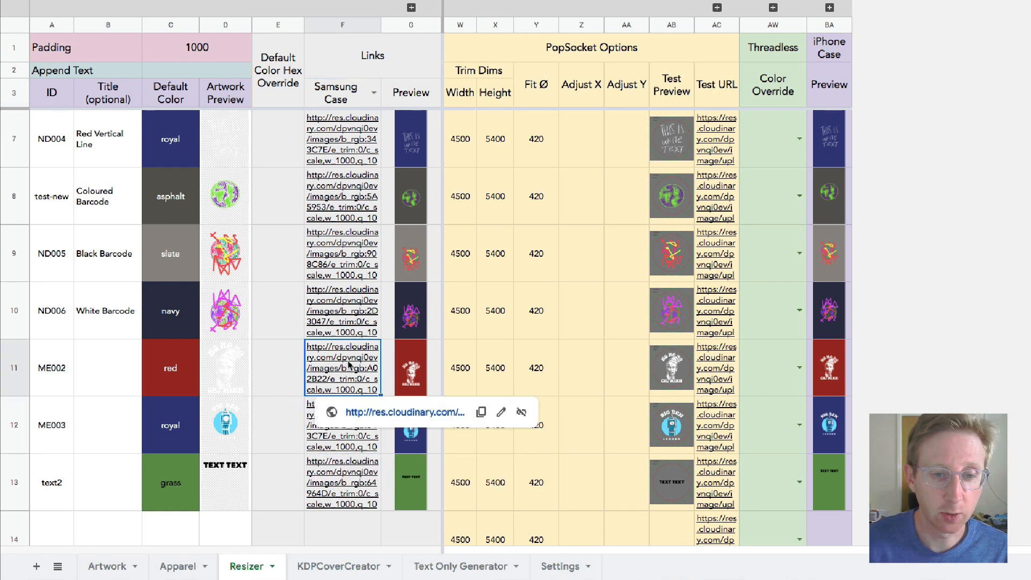
left_click(399, 418)
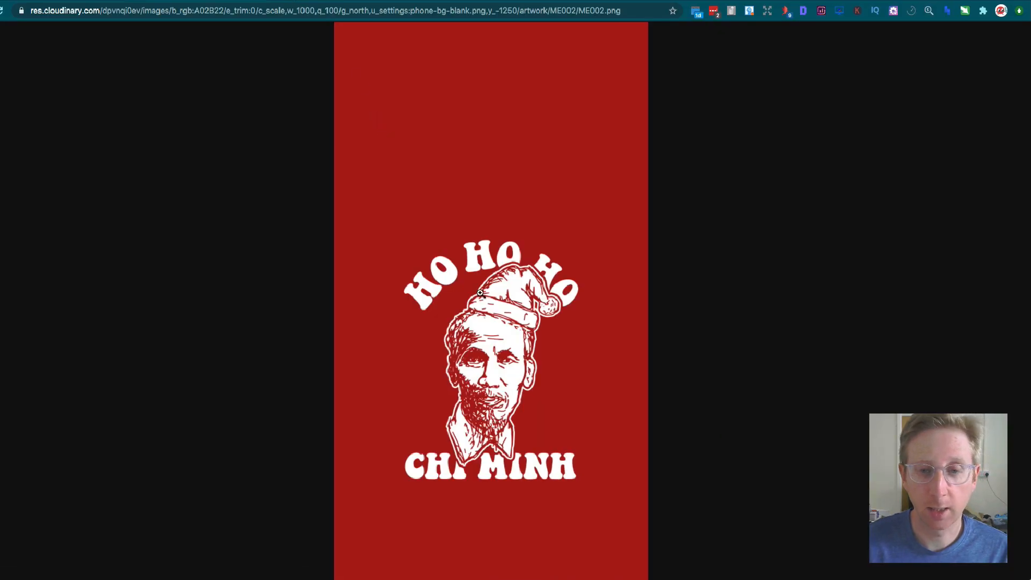
left_click(480, 294)
scroll(480, 294, "down", 10)
left_click(480, 292)
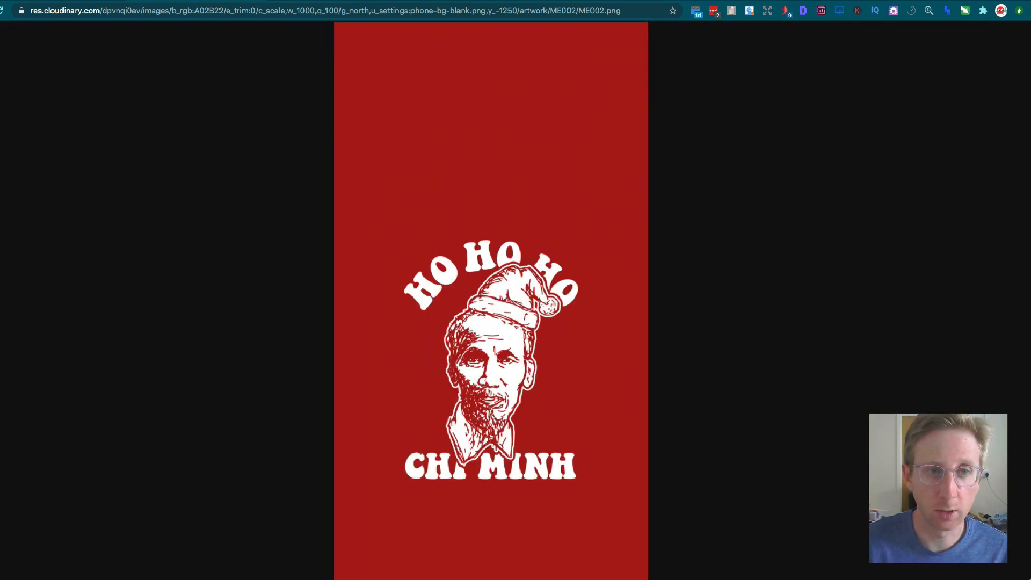
key("ctrl+shift+Tab")
key("ctrl+Tab")
key("ctrl+shift+Tab")
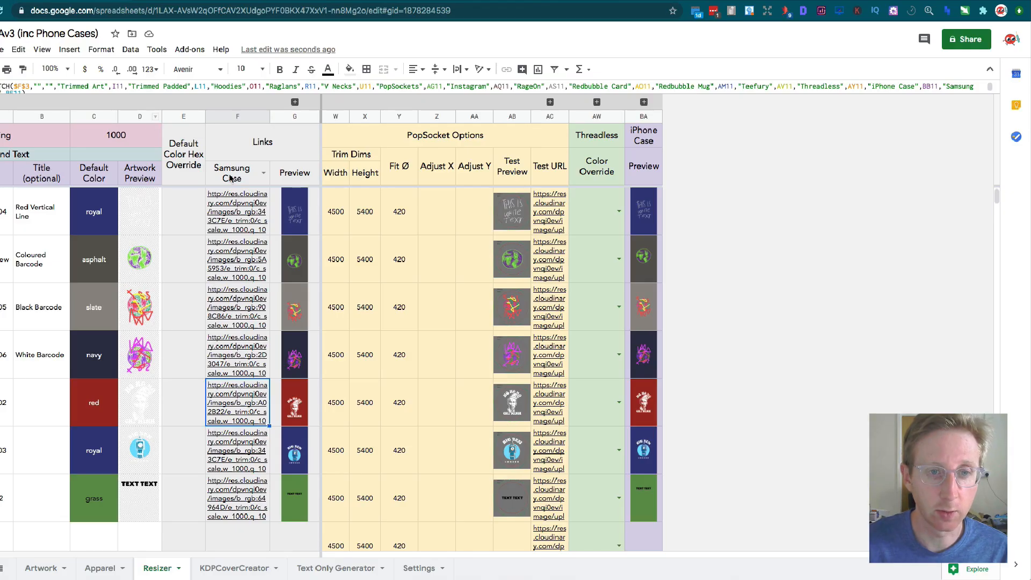
key("ctrl+Tab")
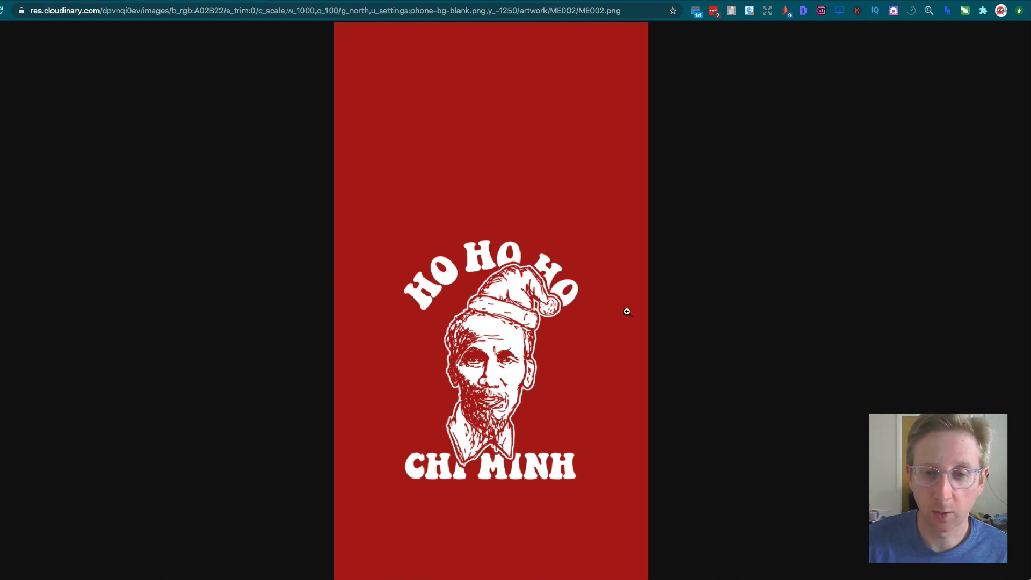
left_click(71, 1)
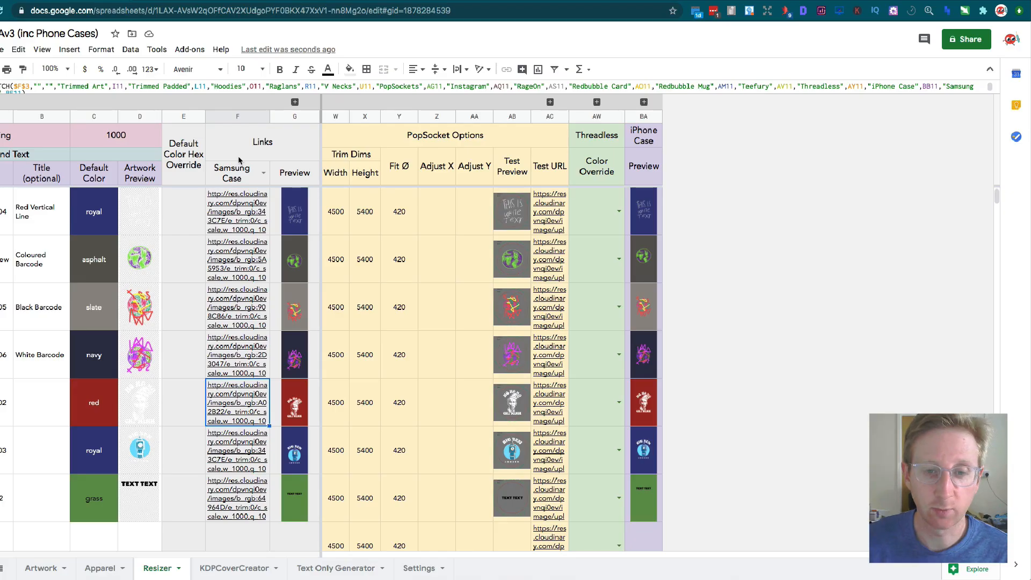
Enter "ken" as the ID of a new design in row 12 of the Artwork sheet.
mouse_move(237, 451)
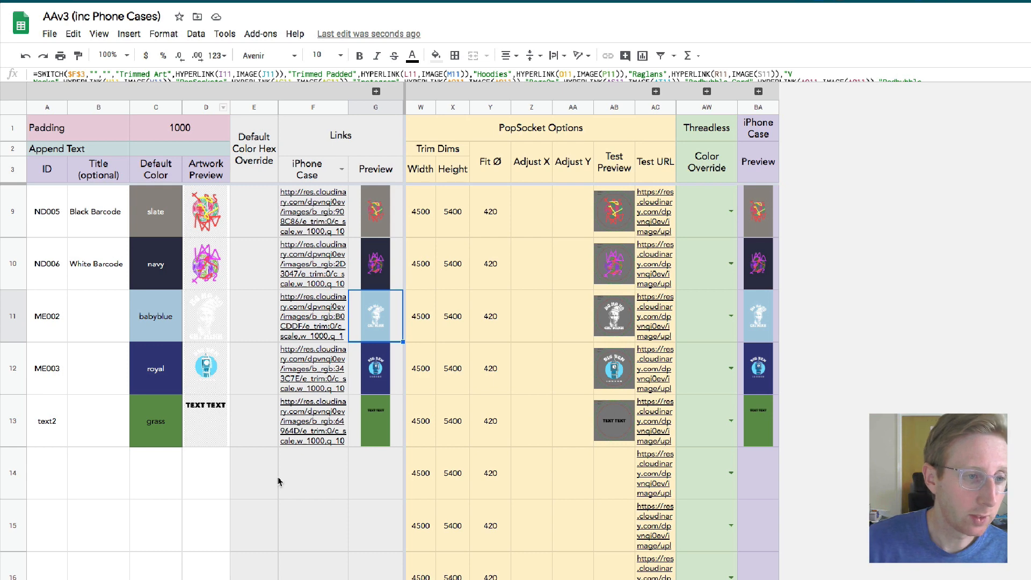
left_click(281, 480)
left_click(255, 416)
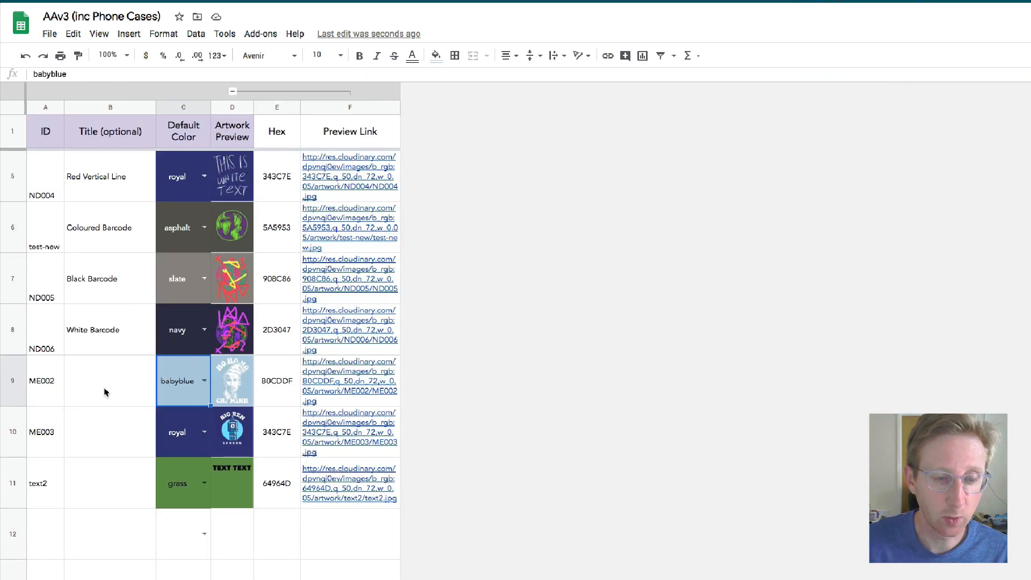
scroll(104, 391, "down", 2)
left_click(53, 428)
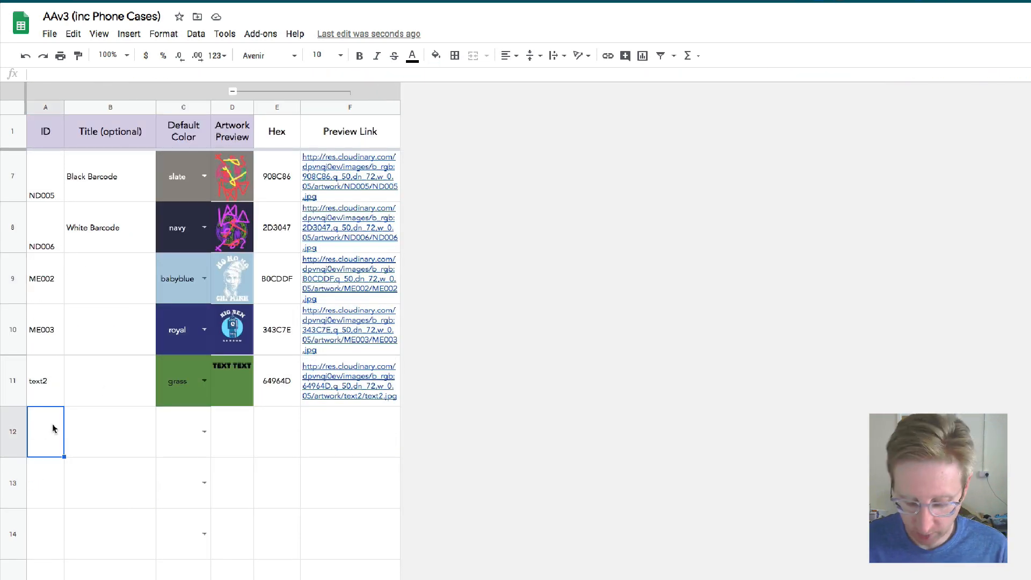
type("ken")
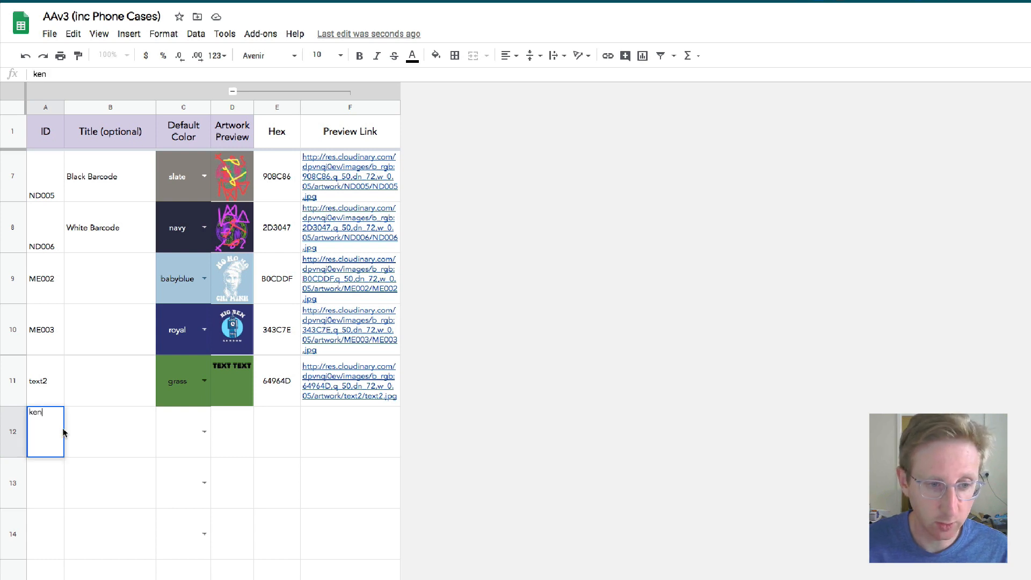
Set the default color of the "ken" design to navy.
left_click(144, 435)
left_click(204, 433)
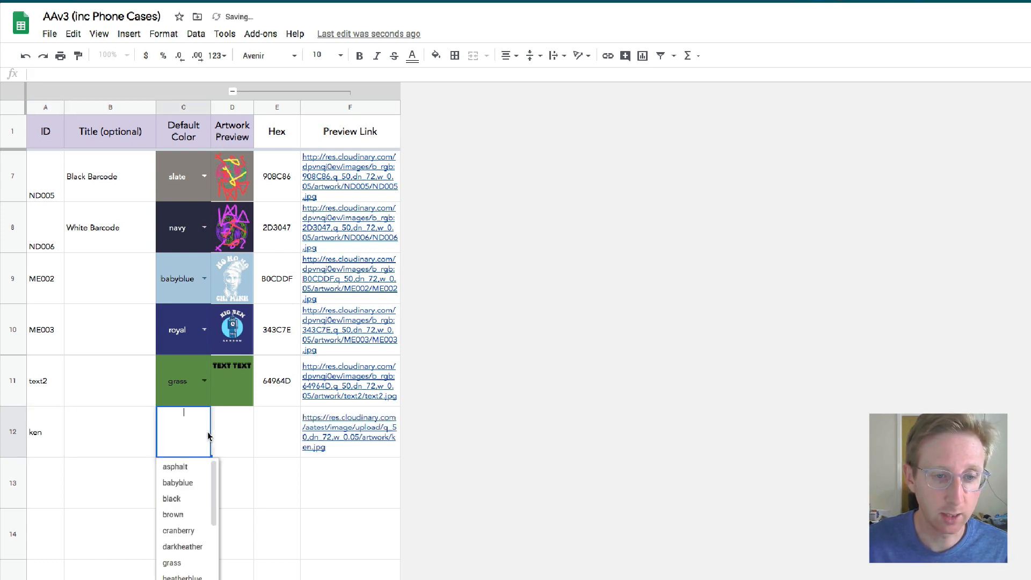
left_click(187, 499)
scroll(191, 451, "down", 1)
type("n")
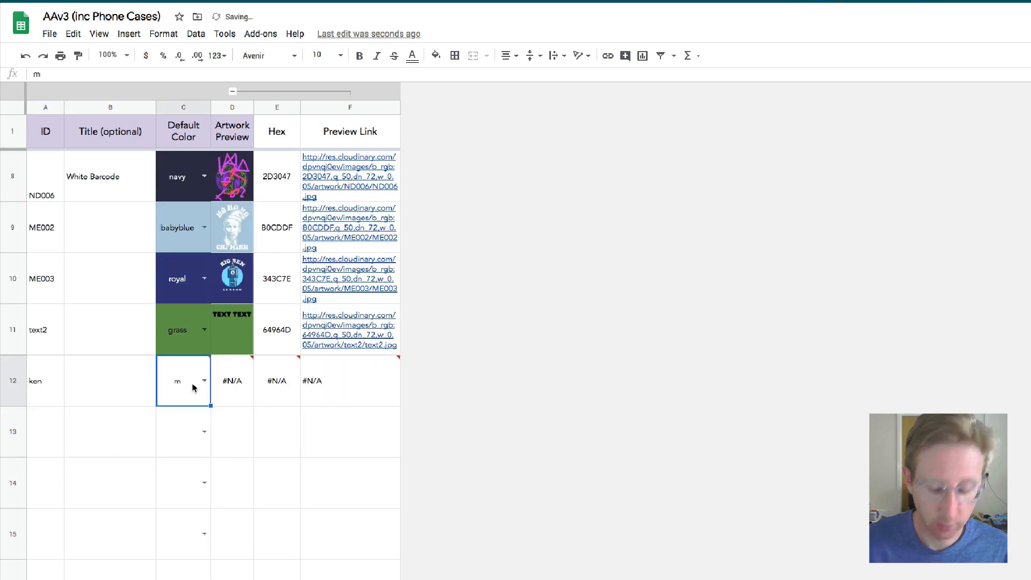
type("av")
left_click(186, 425)
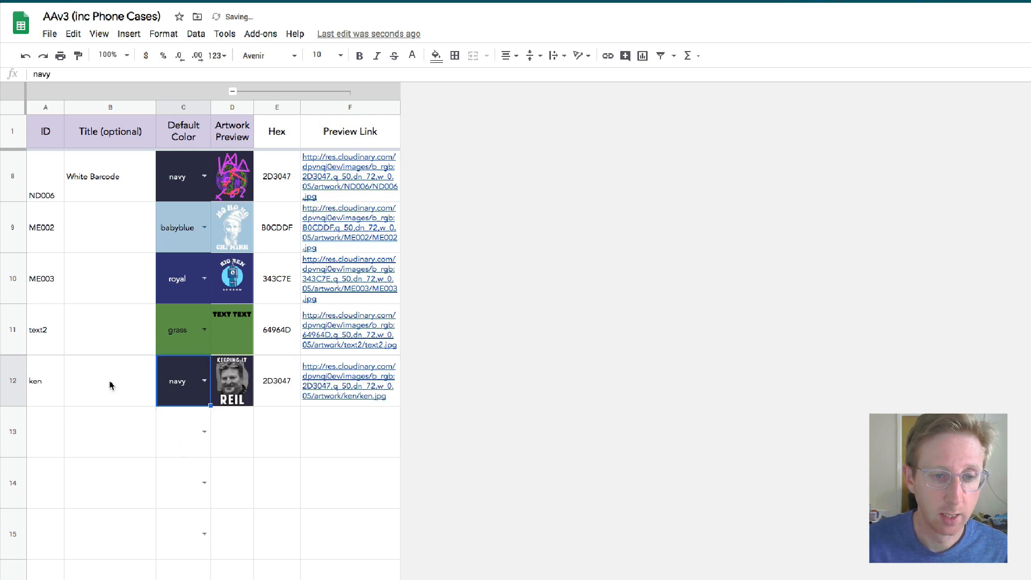
left_click(112, 385)
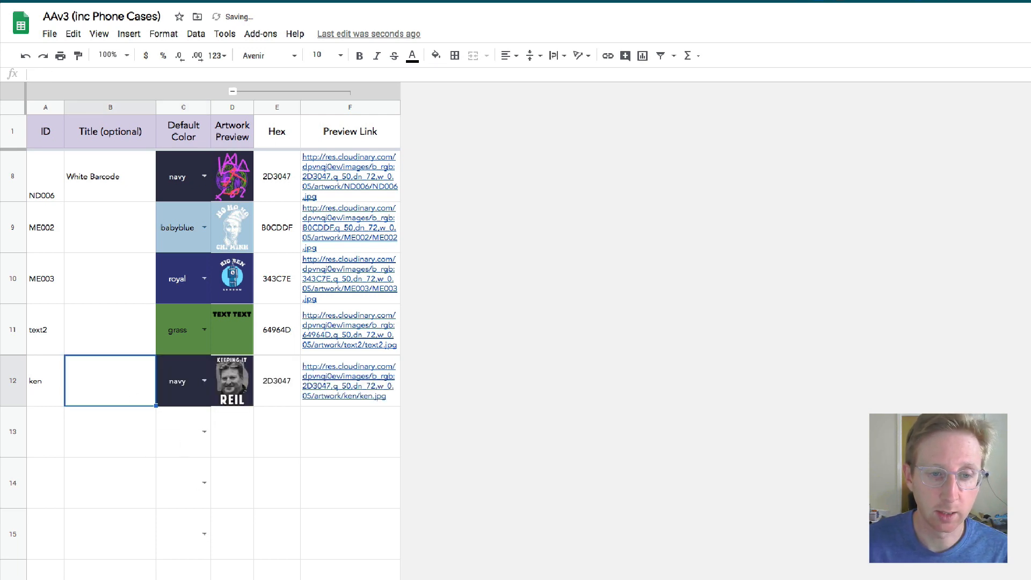
Open the iPhone Case preview image of the "ken" design from the Resizer sheet, view it at full size, and close it.
key("ctrl+shift+Page_Up")
left_click(373, 482)
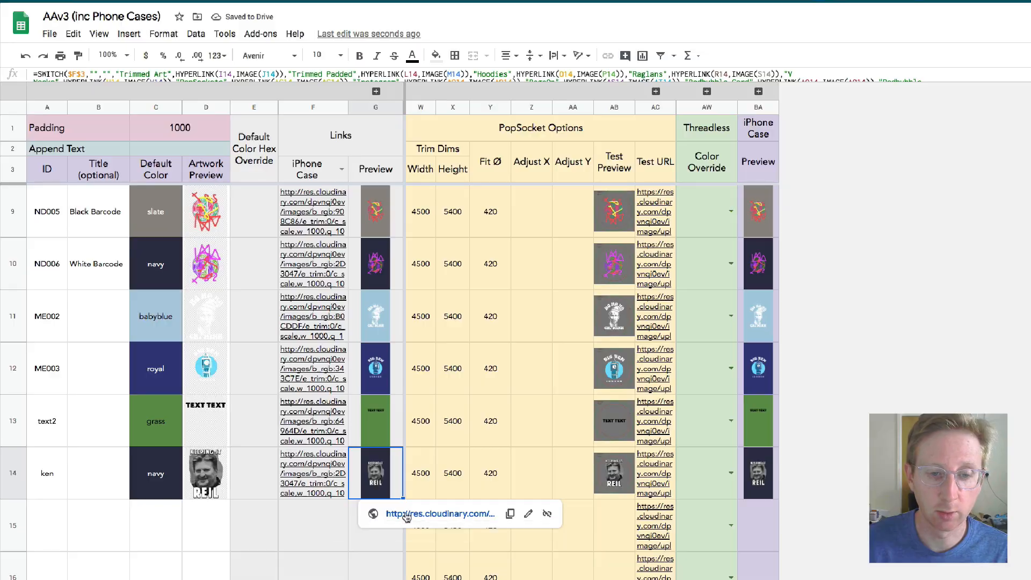
left_click(407, 514)
left_click(526, 225)
left_click(527, 226)
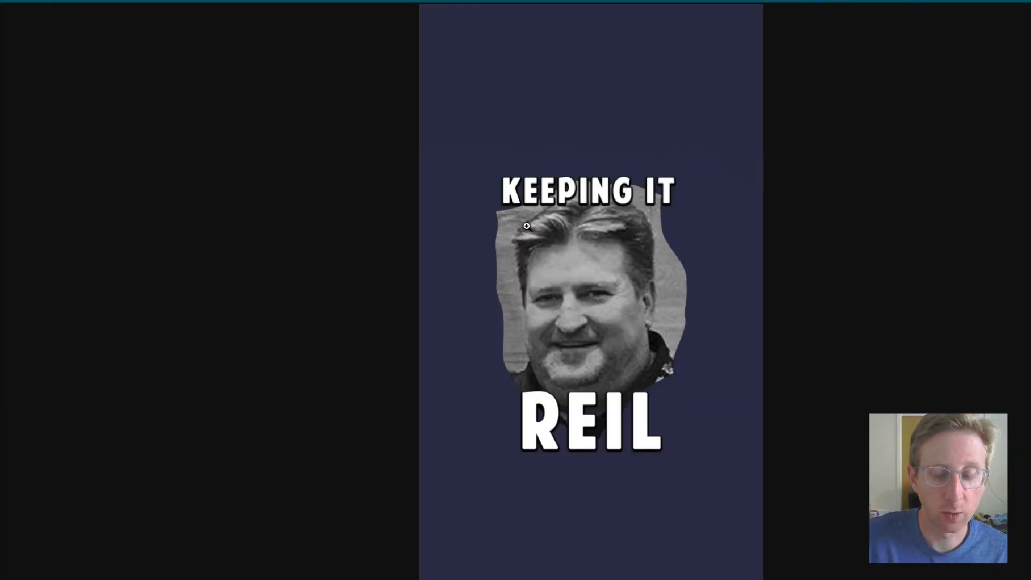
key("ctrl+w")
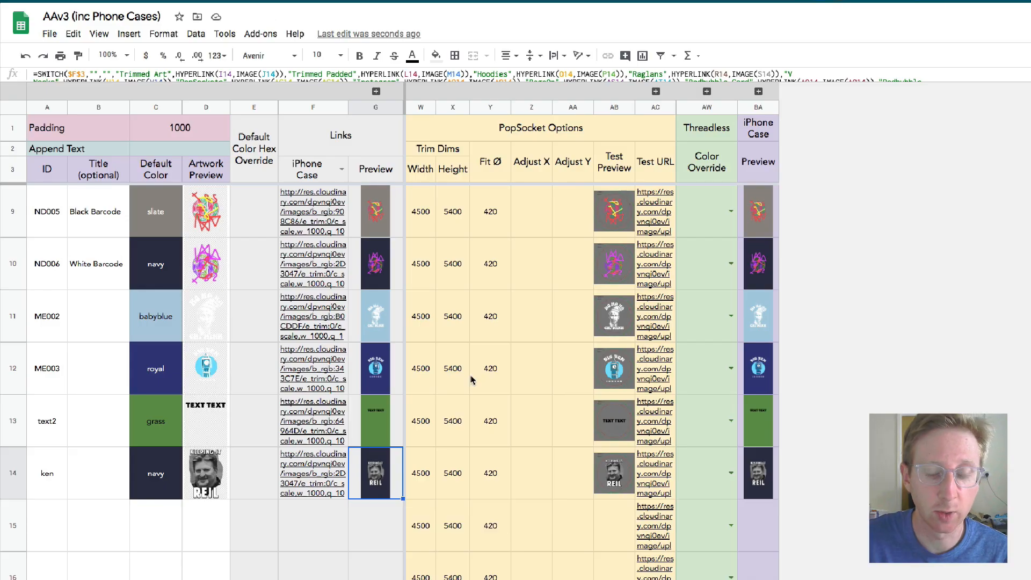
Expand the collapsed iPhone Case columns in the Resizer sheet and check the width and vertical position settings.
left_click(302, 388)
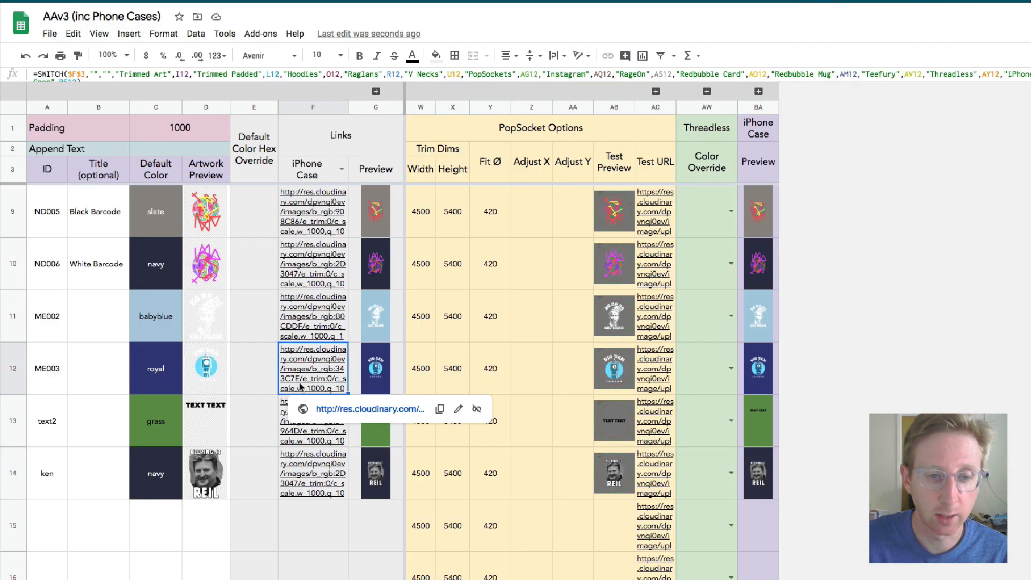
left_click(758, 92)
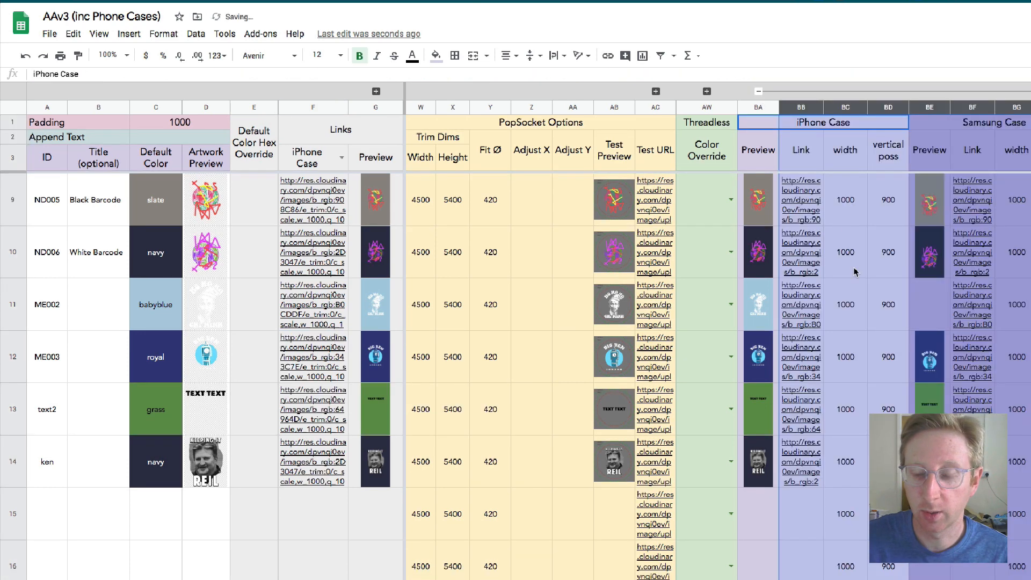
left_click(850, 409)
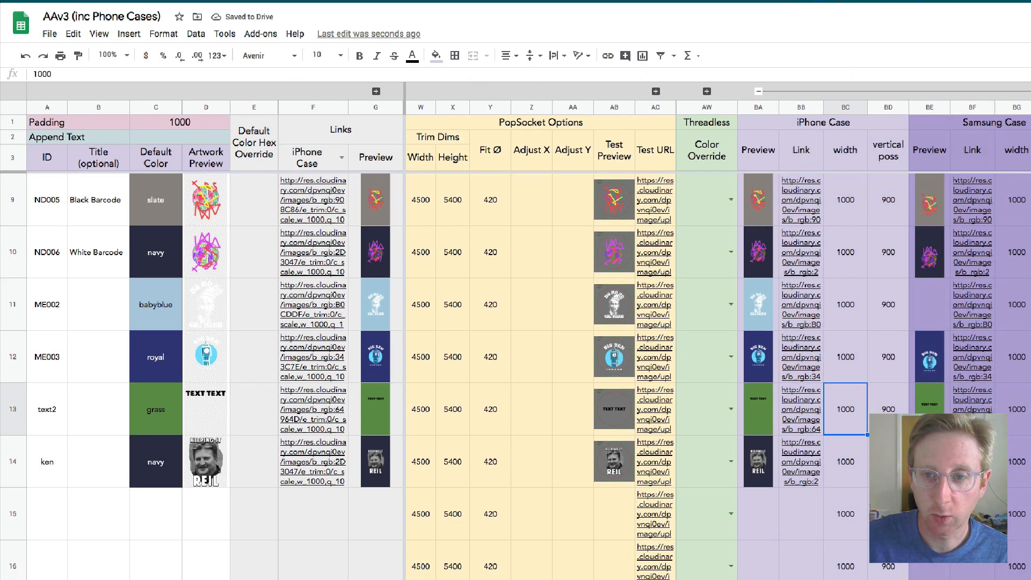
left_click(884, 407)
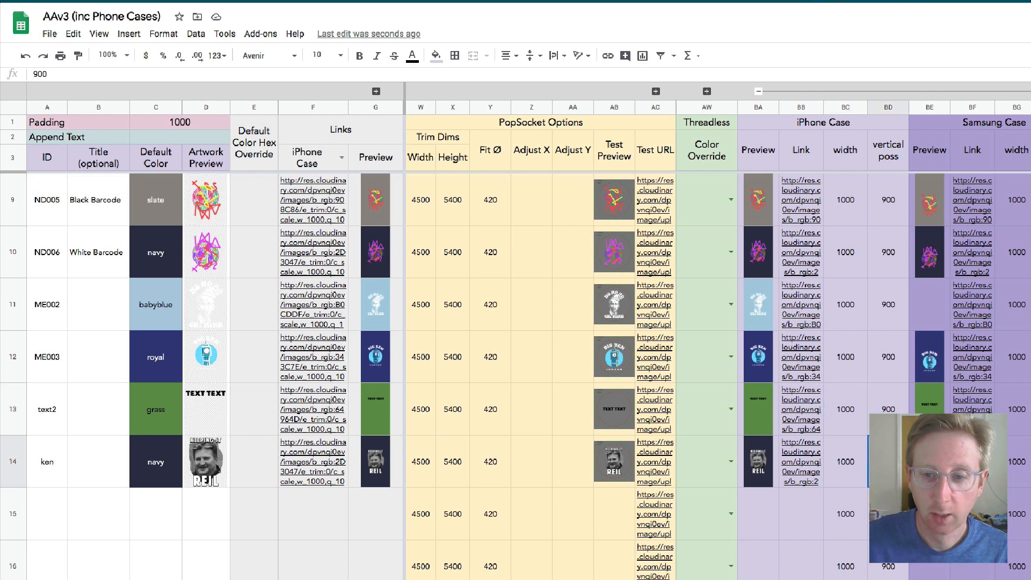
Check the text2 design's iPhone Case preview and set its vertical position to 1500.
left_click(356, 417)
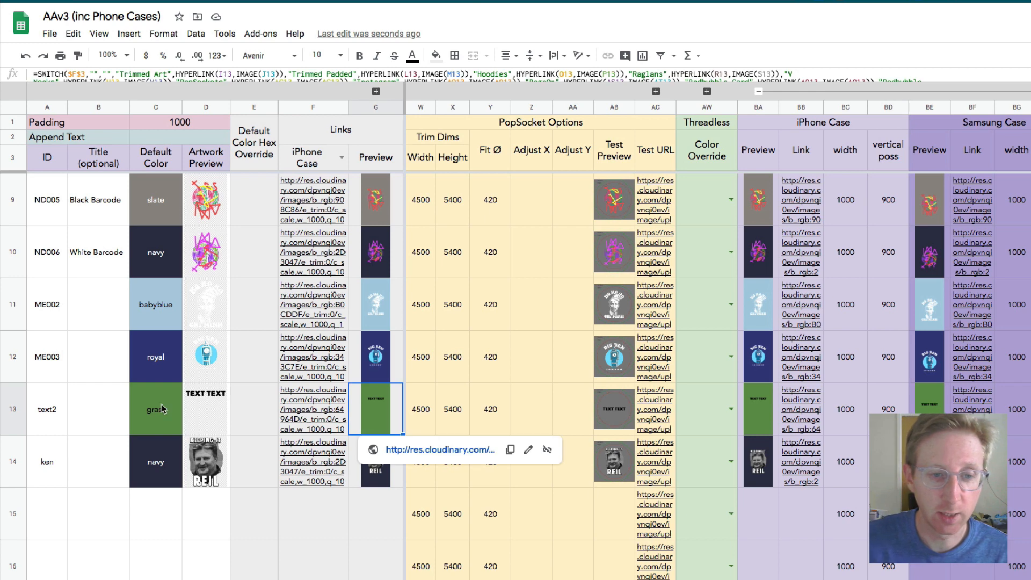
left_click(190, 411)
left_click(379, 415)
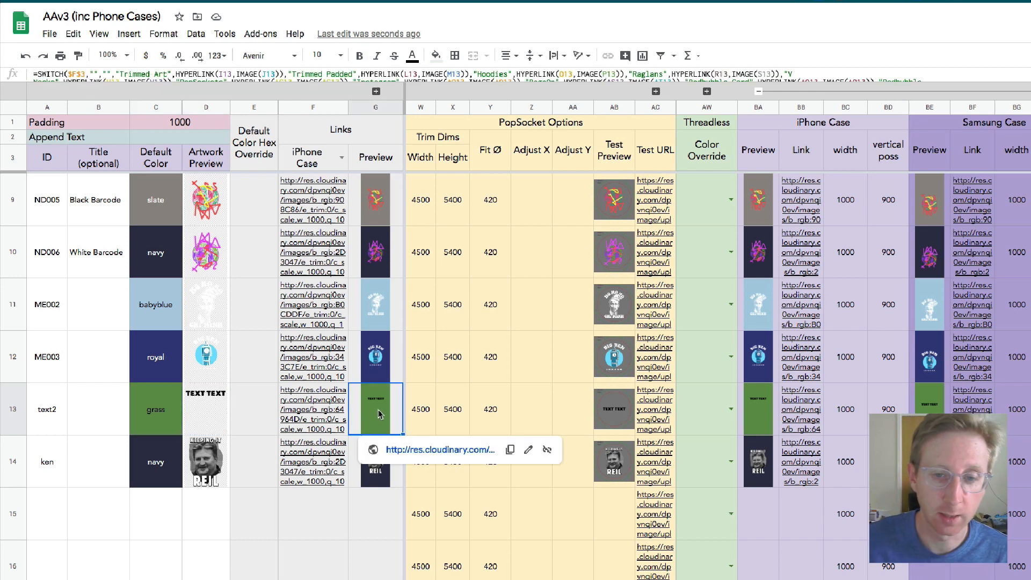
left_click(888, 409)
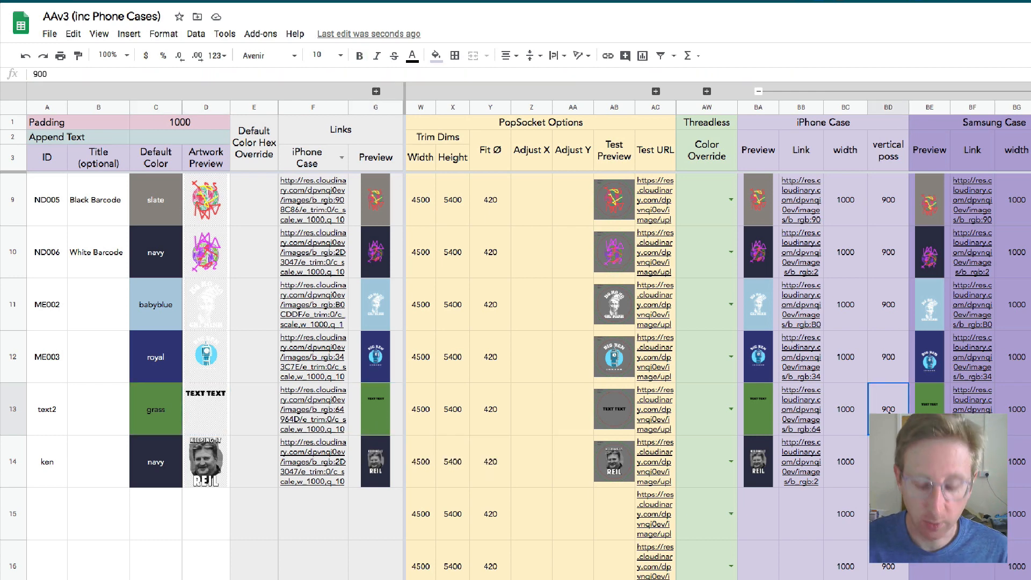
type("150")
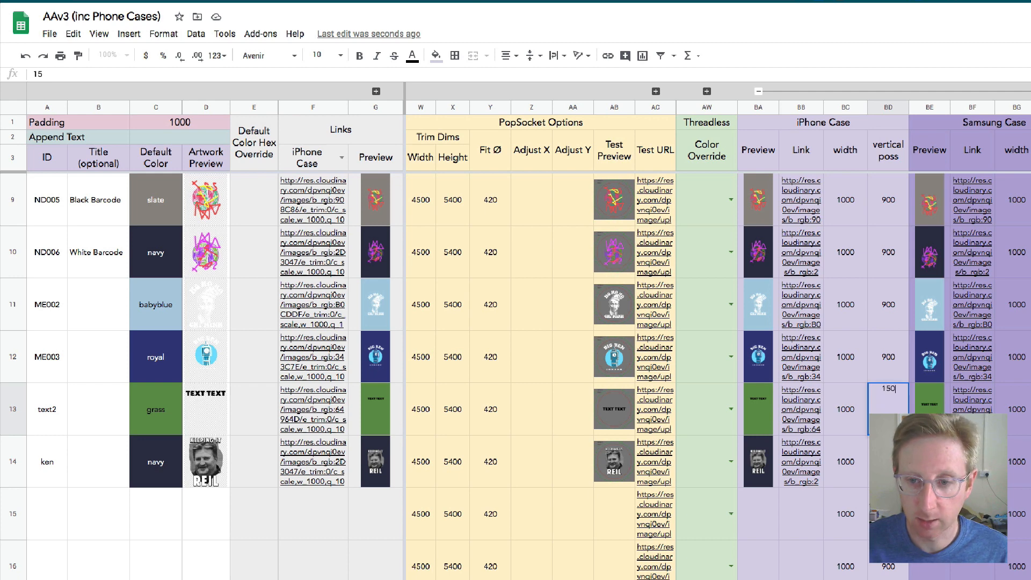
type("0")
key("Return")
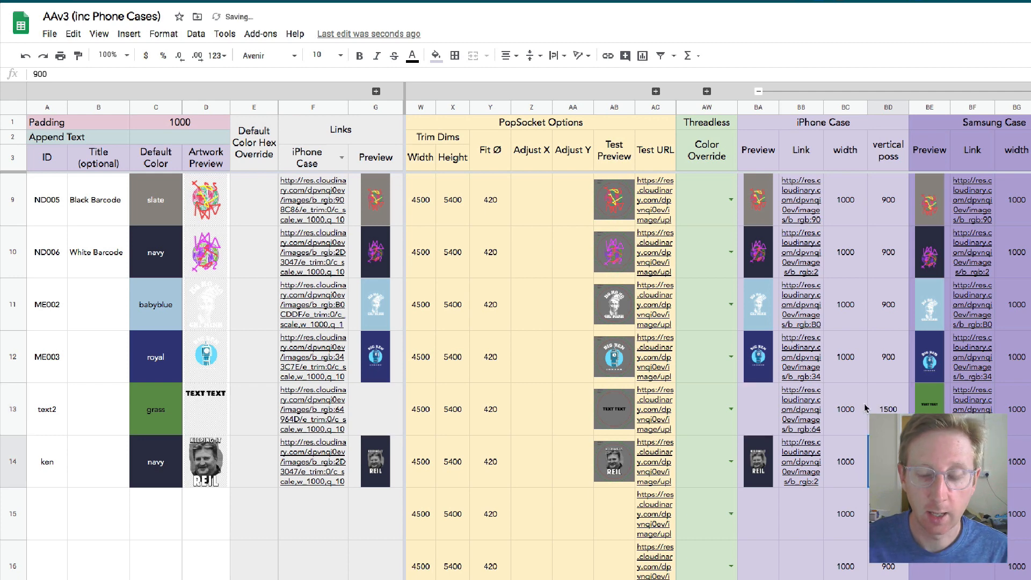